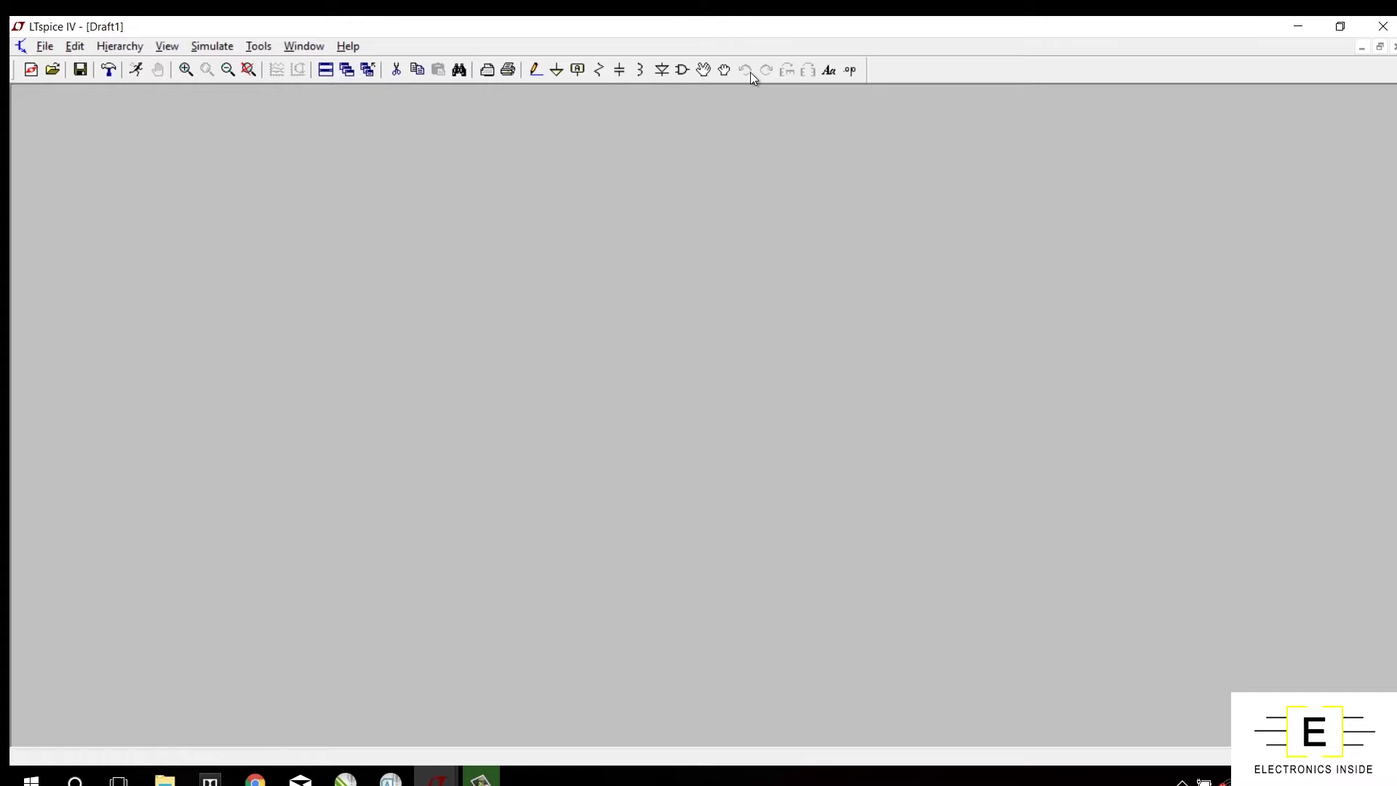
# Find the 'voltage' component and place voltage source V1 on the left of the schematic
pyautogui.click(681, 70)
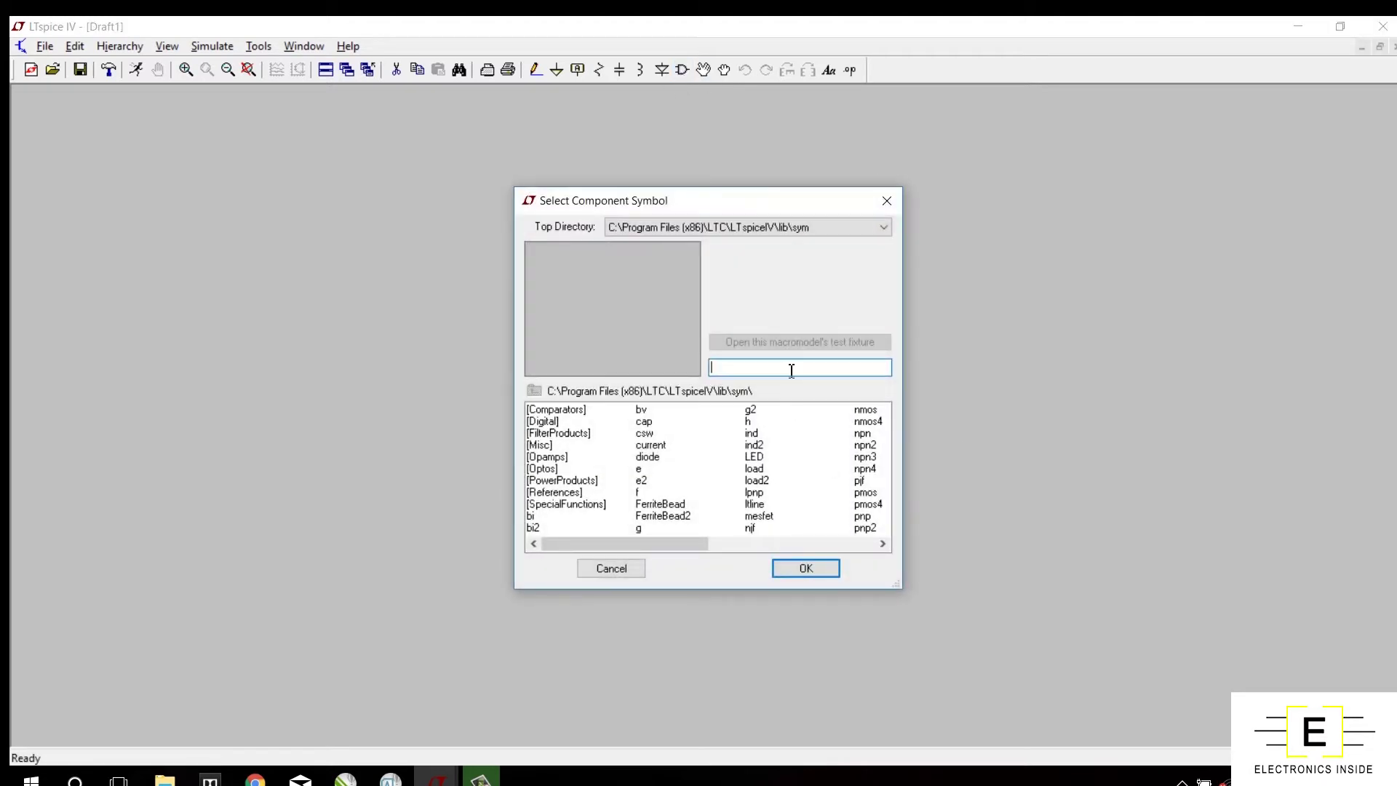
pyautogui.write('vol')
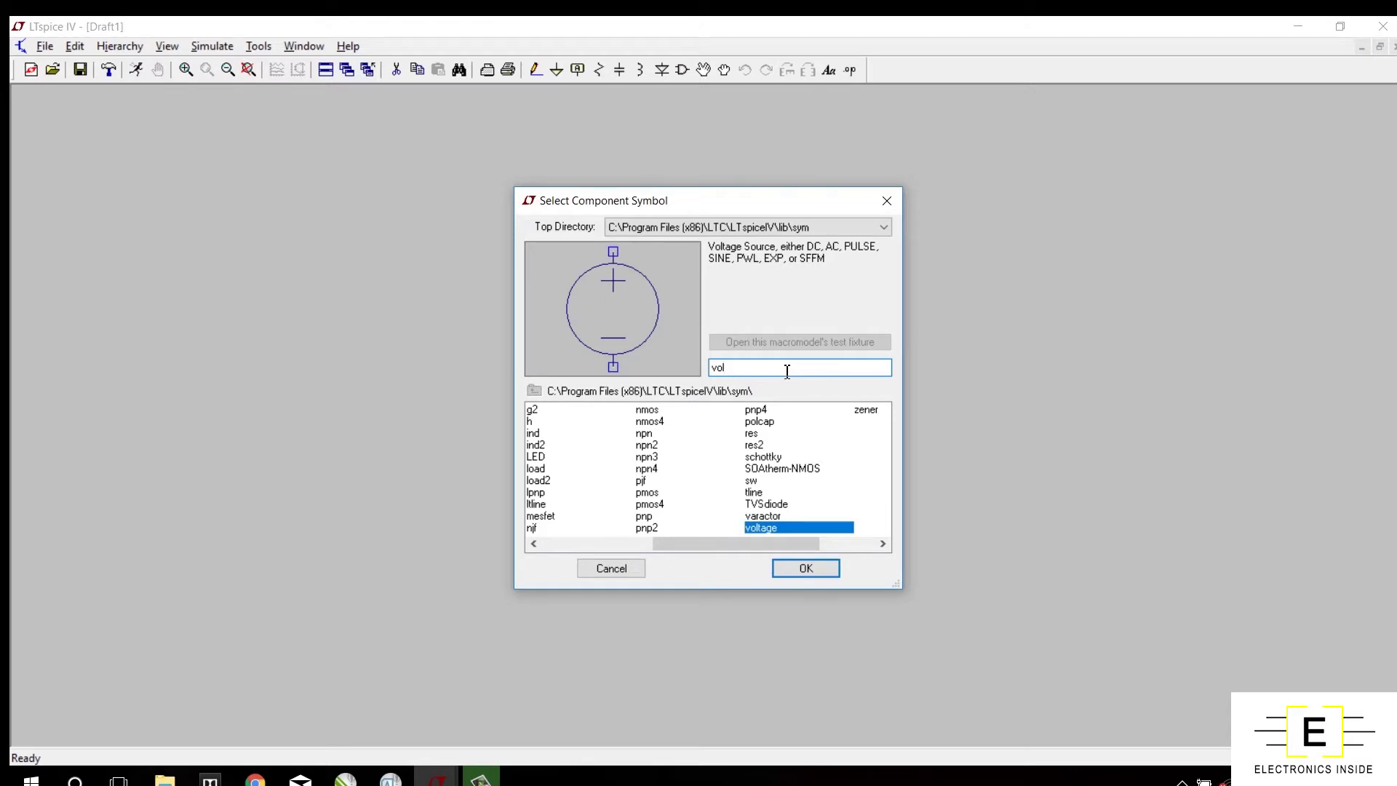
pyautogui.click(805, 568)
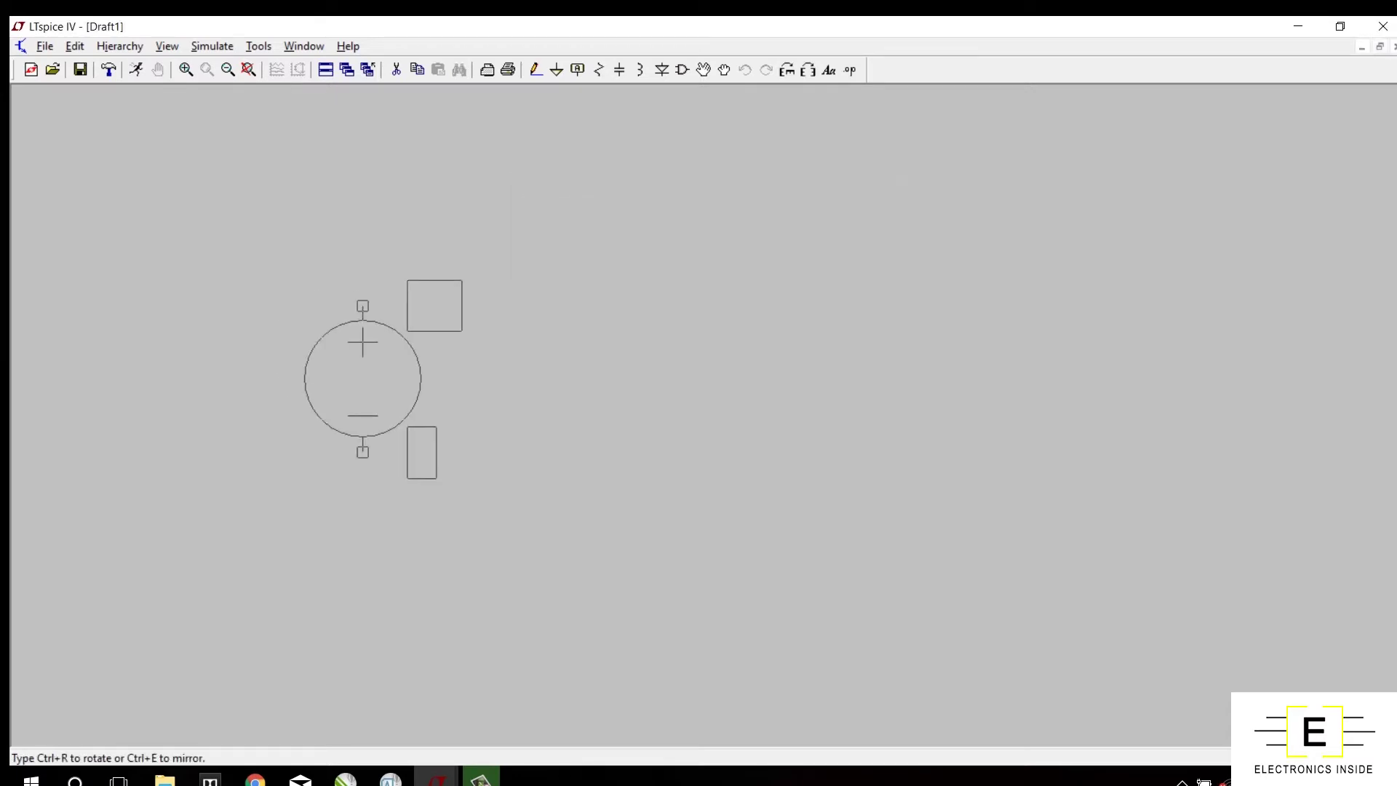
pyautogui.click(393, 378)
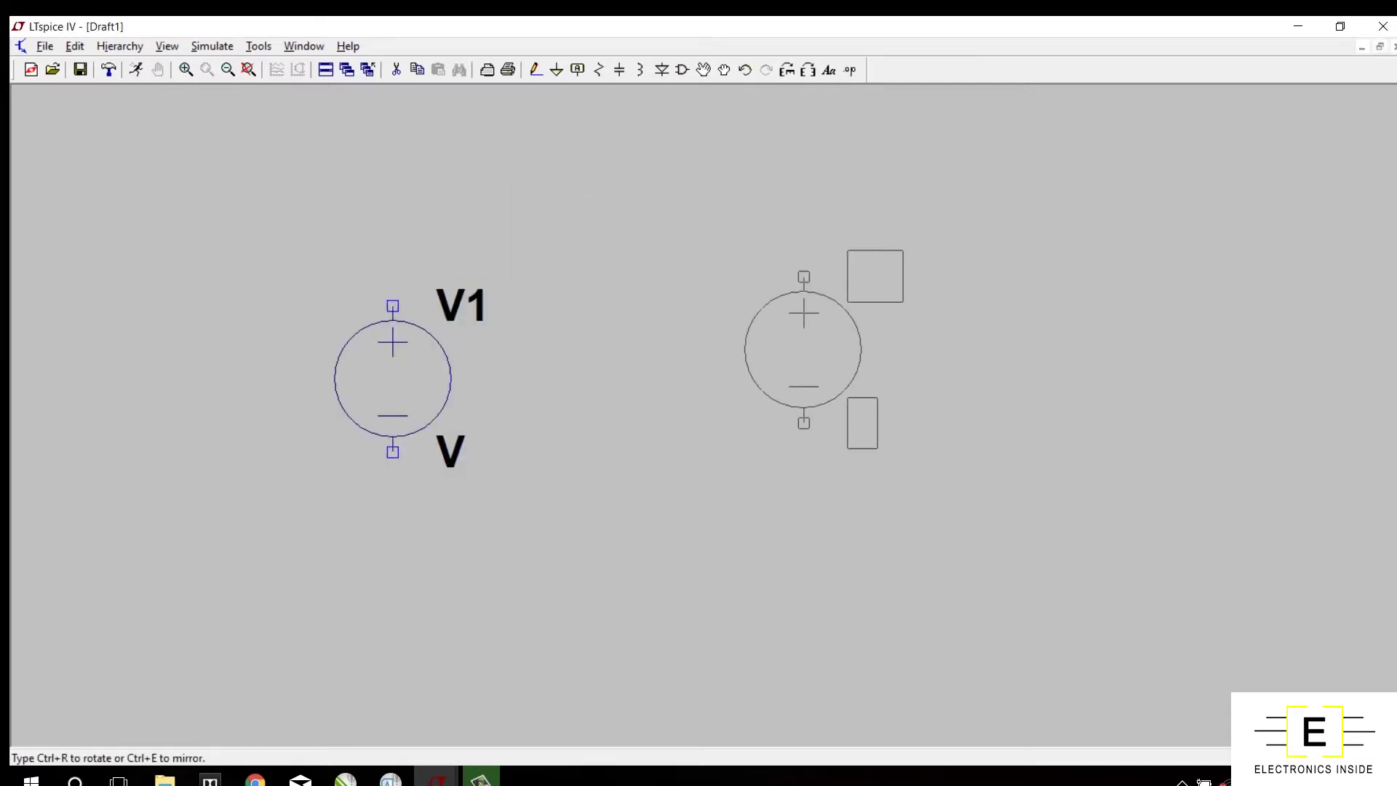
pyautogui.press('Escape')
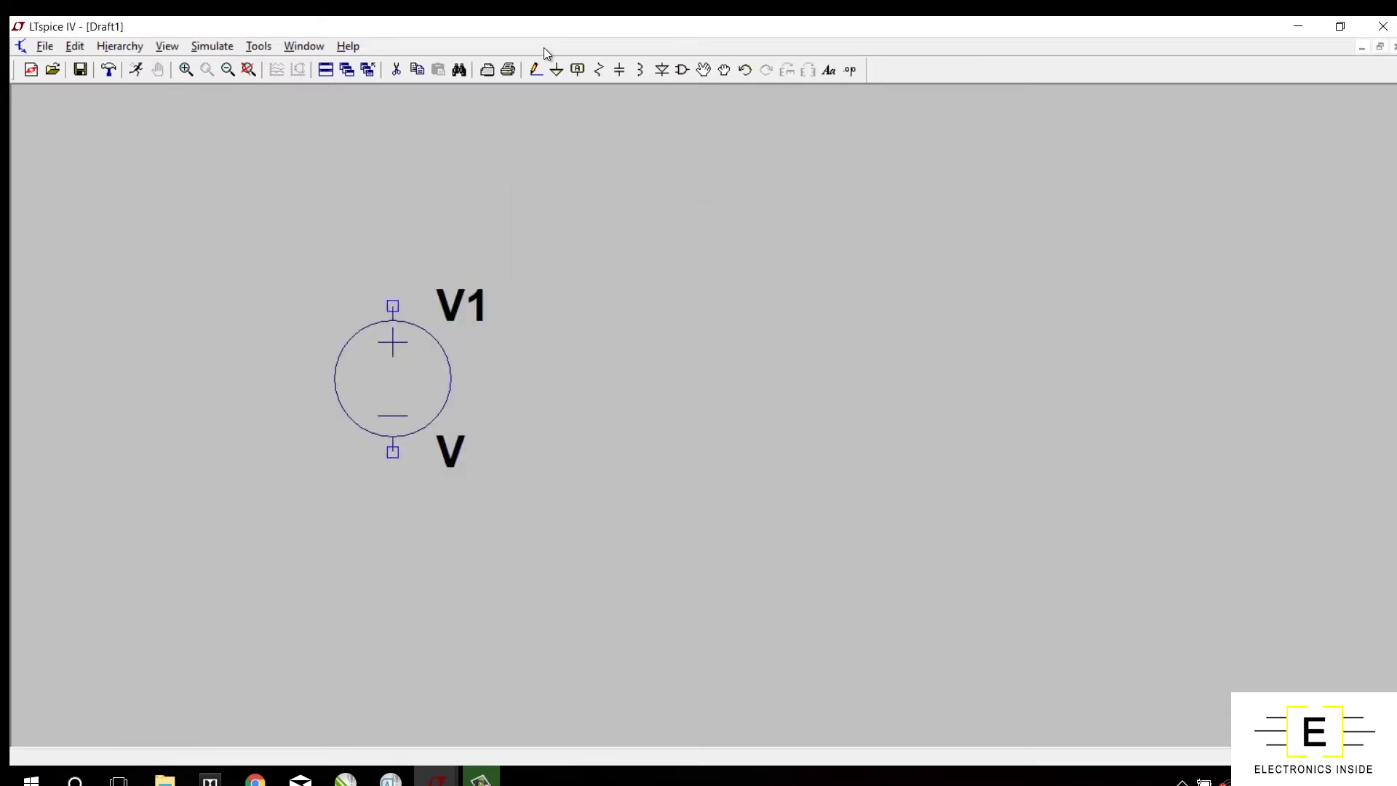
# Place a diode rotated to point right, above and to the right of the source
pyautogui.click(662, 69)
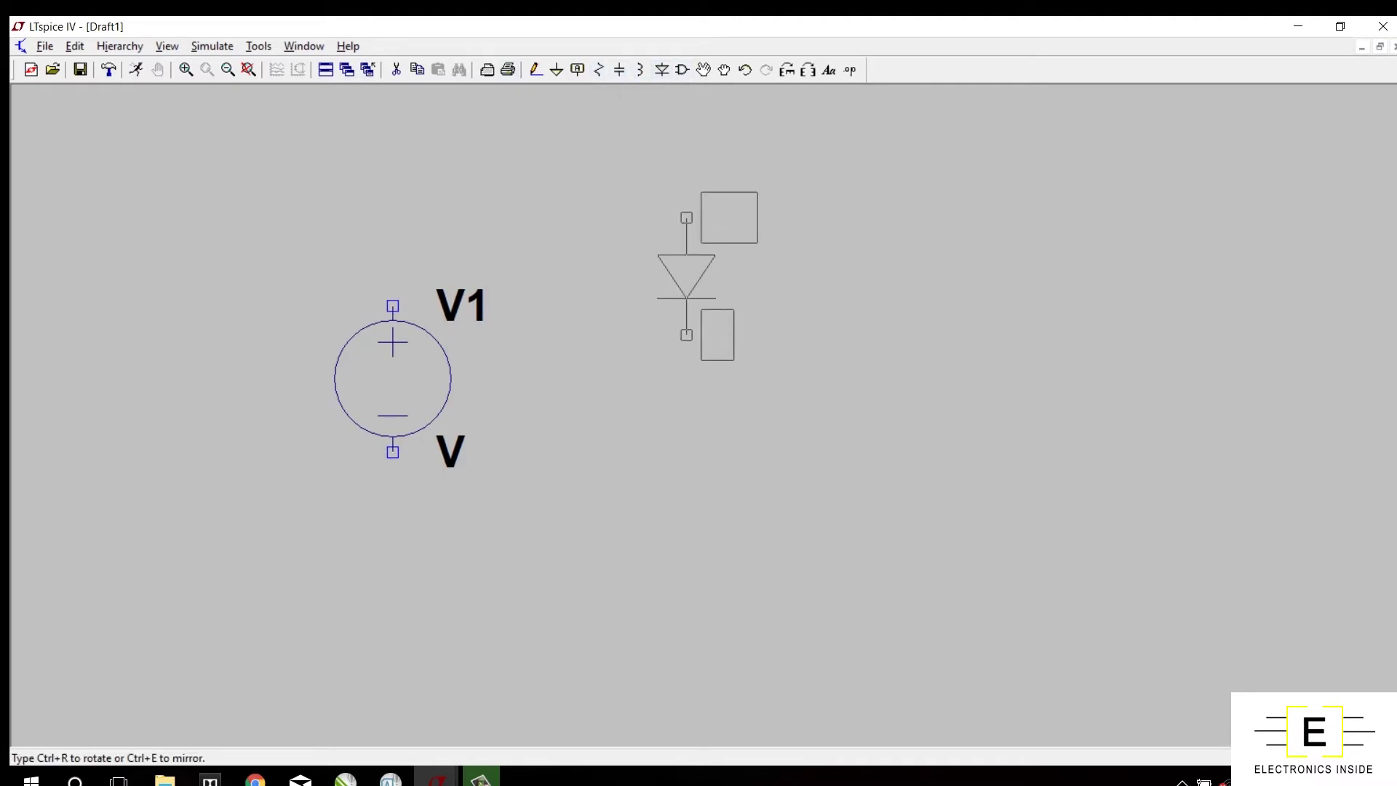
pyautogui.hotkey('ctrl', 'r')
pyautogui.hotkey('ctrl', 'r')
pyautogui.hotkey('ctrl', 'r')
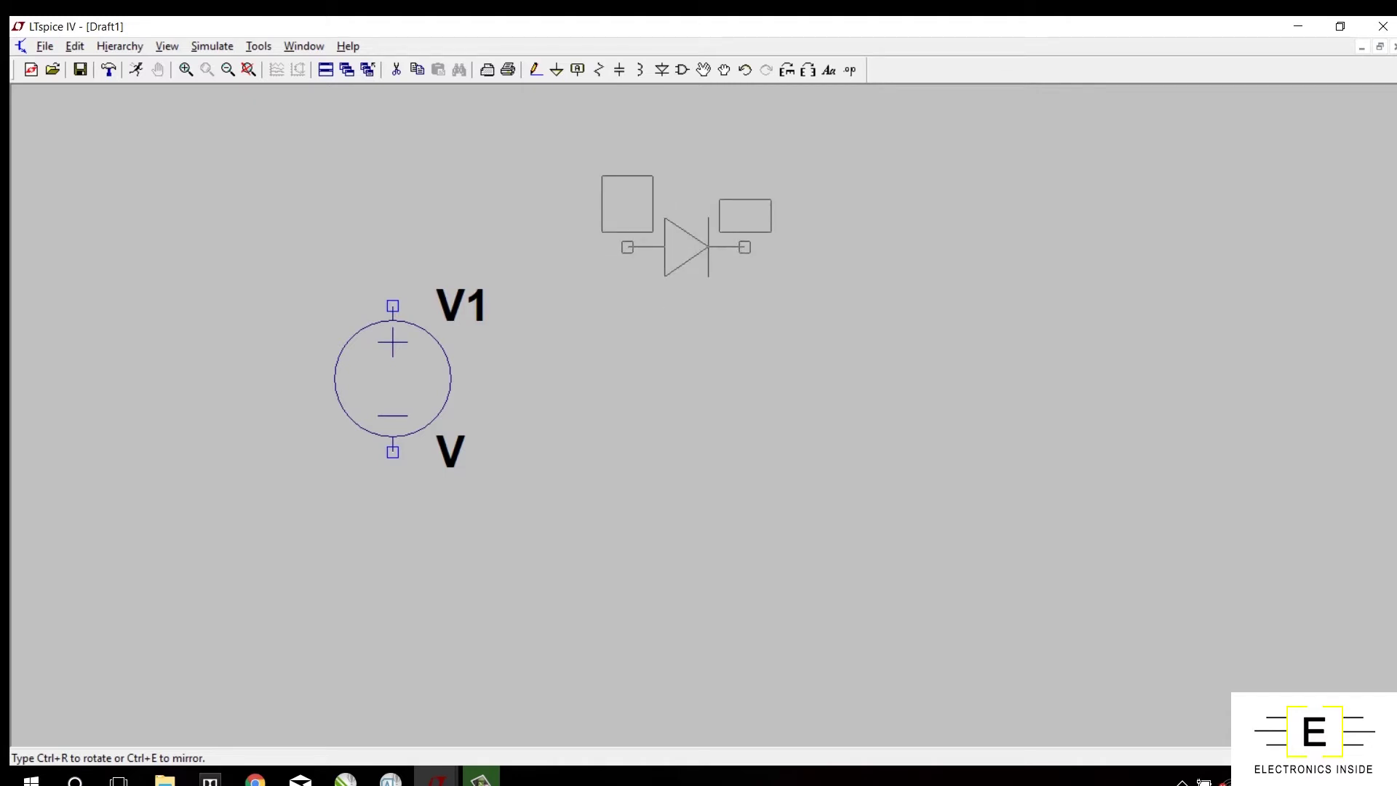
pyautogui.click(686, 248)
pyautogui.rightClick(936, 315)
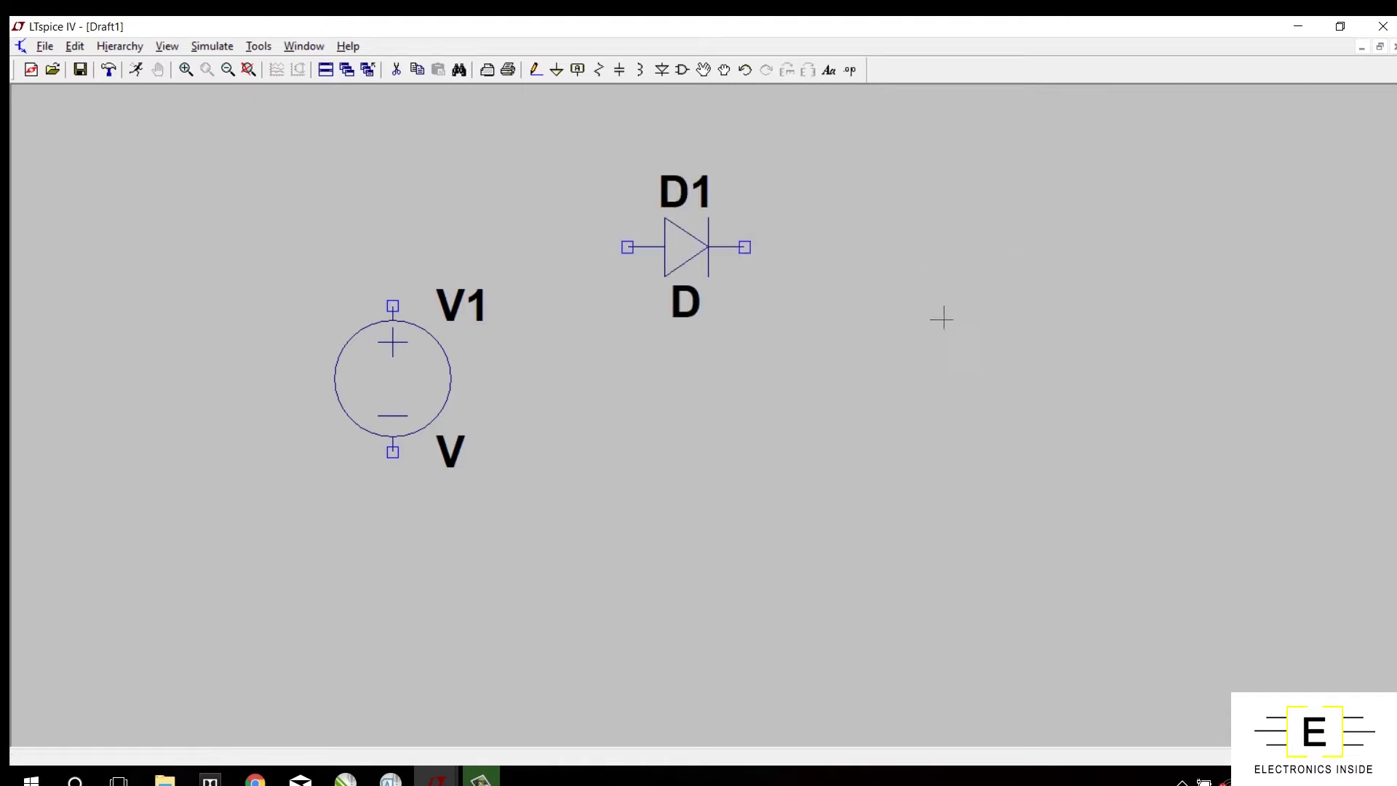
# Place a resistor on the right side and a ground symbol below the circuit
pyautogui.click(599, 70)
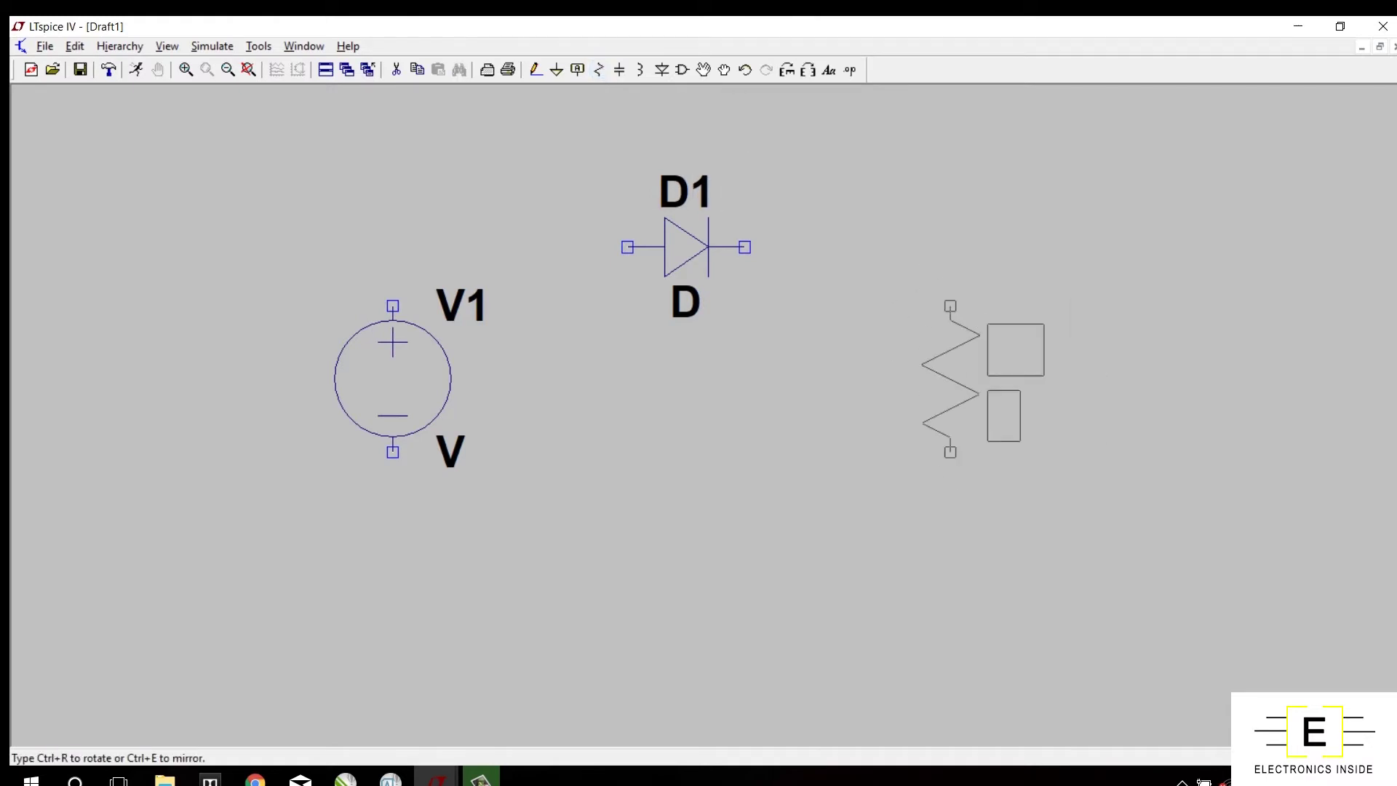
pyautogui.click(952, 356)
pyautogui.rightClick(1125, 471)
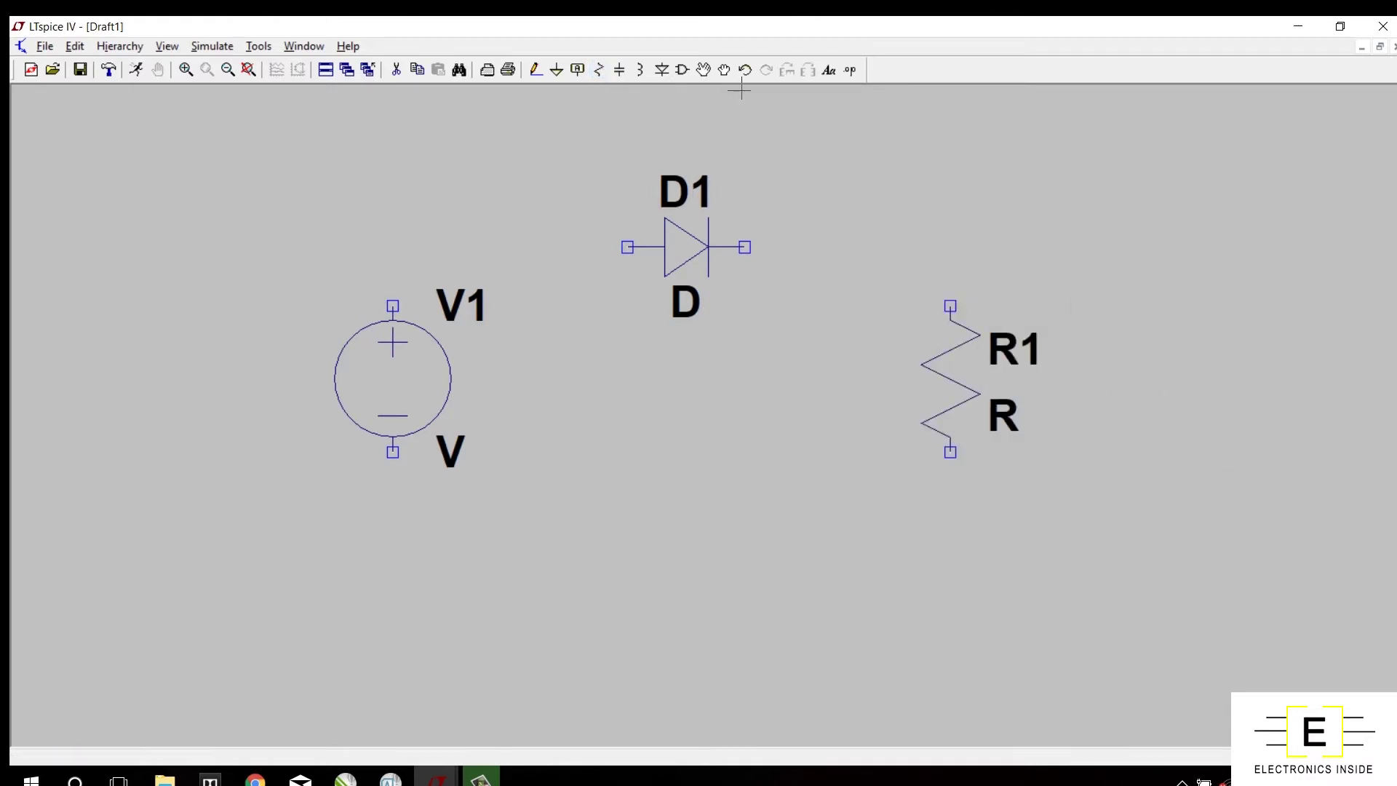
pyautogui.click(556, 70)
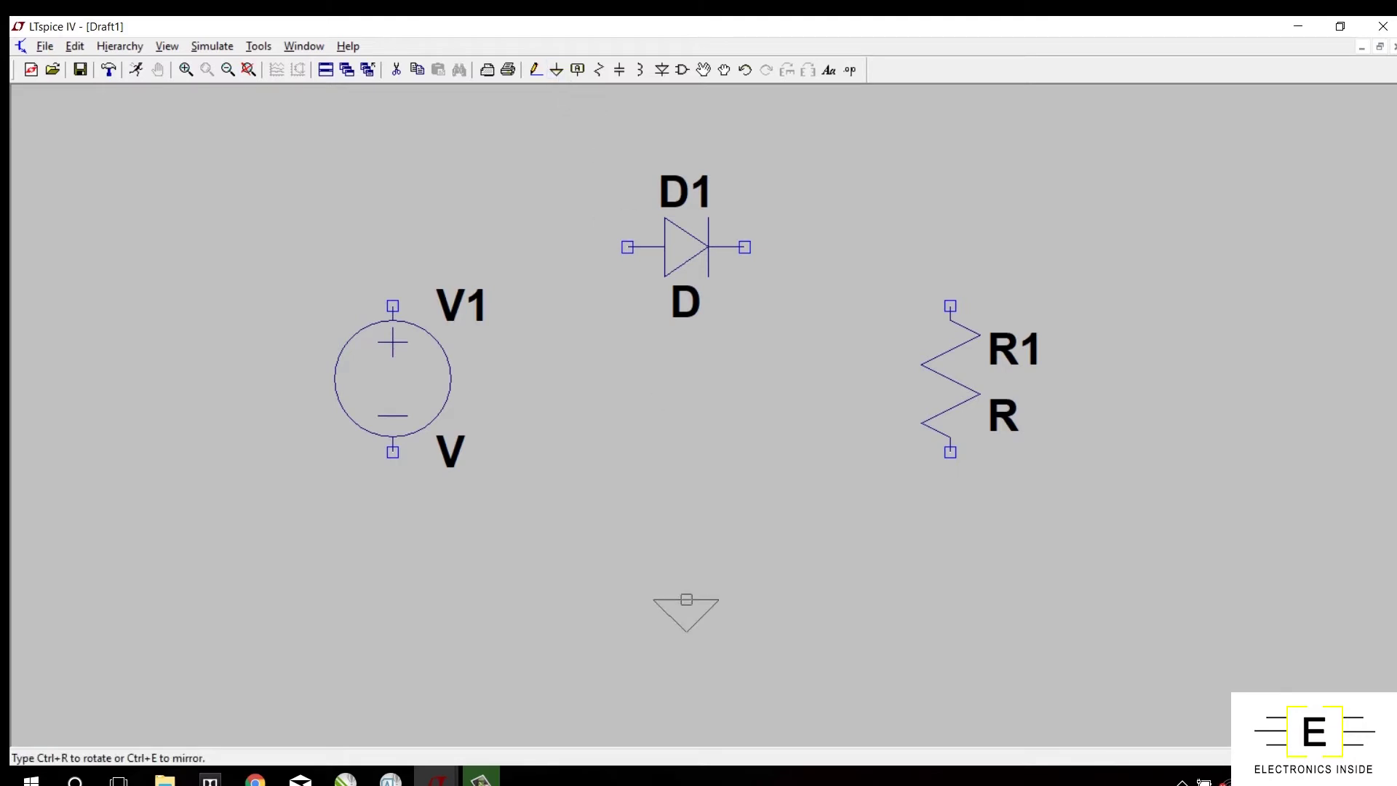
pyautogui.click(686, 599)
pyautogui.rightClick(813, 578)
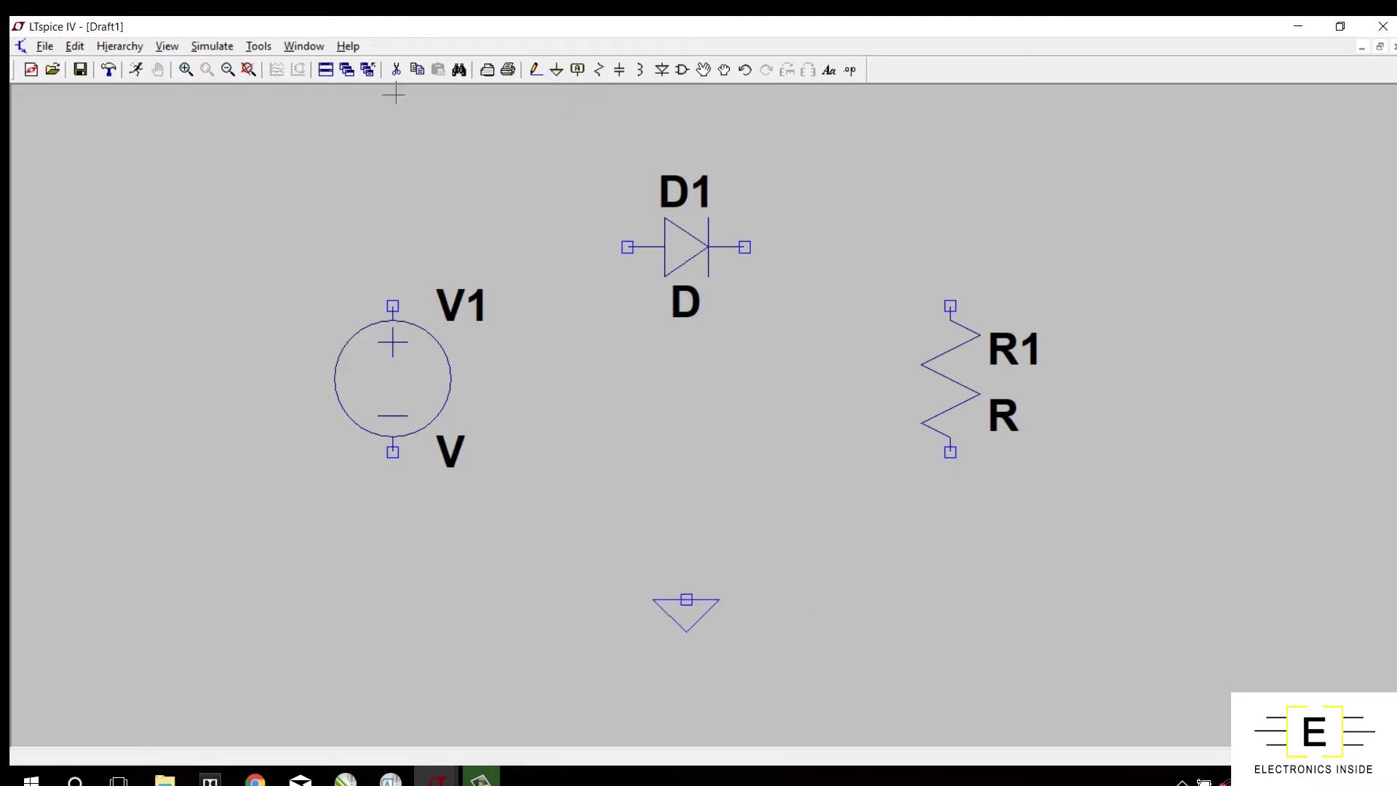
# Wire V1's top terminal to the diode anode, and the diode cathode to the resistor top
pyautogui.click(536, 70)
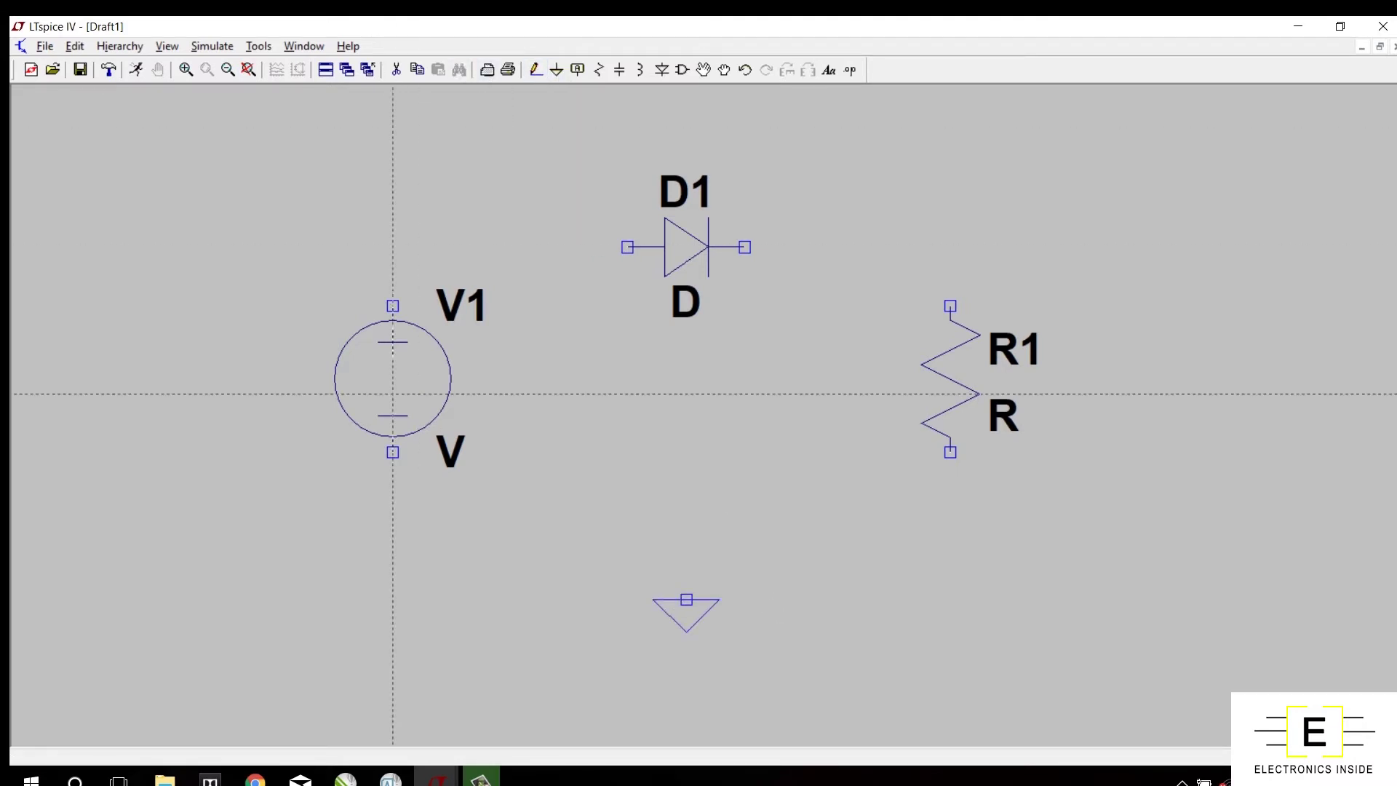
pyautogui.click(393, 305)
pyautogui.click(393, 246)
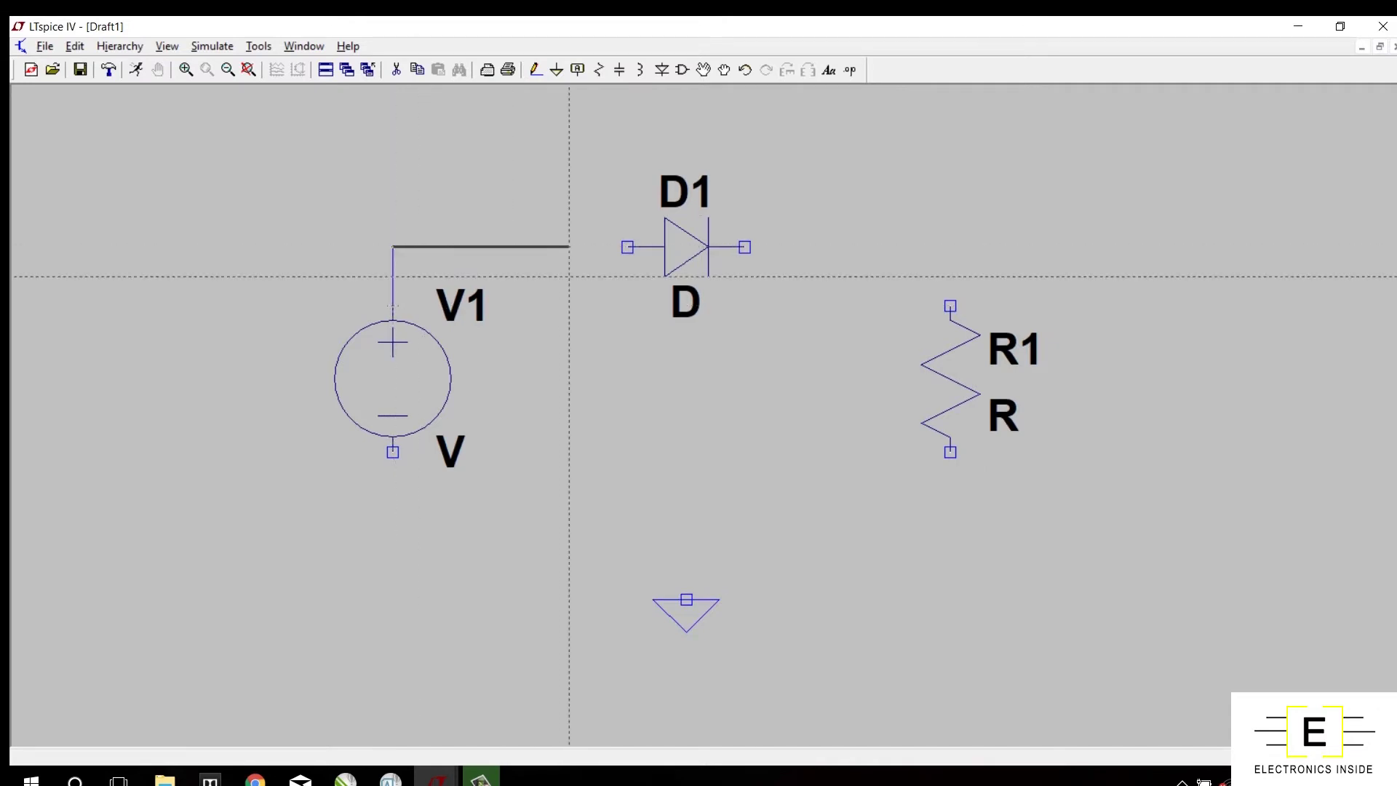
pyautogui.click(627, 246)
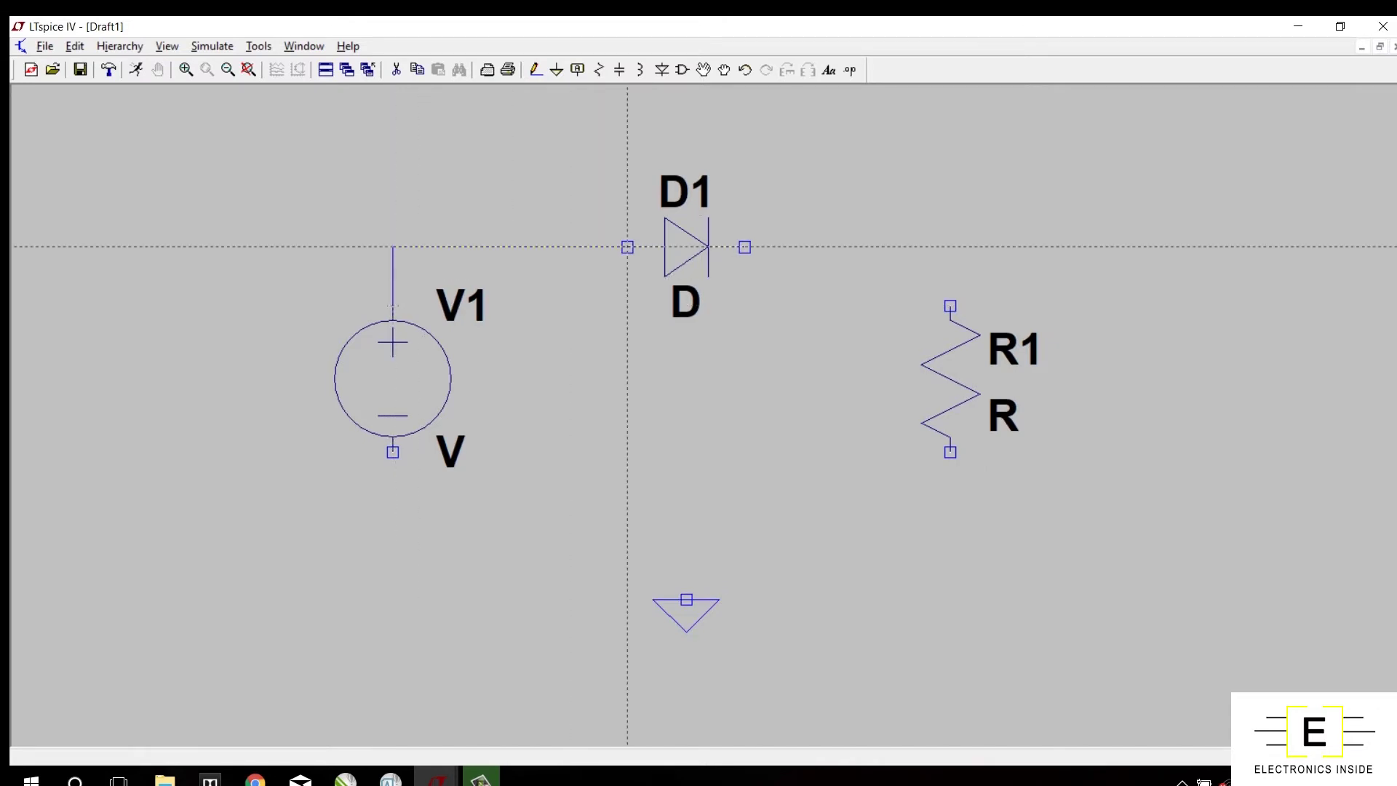
pyautogui.click(744, 246)
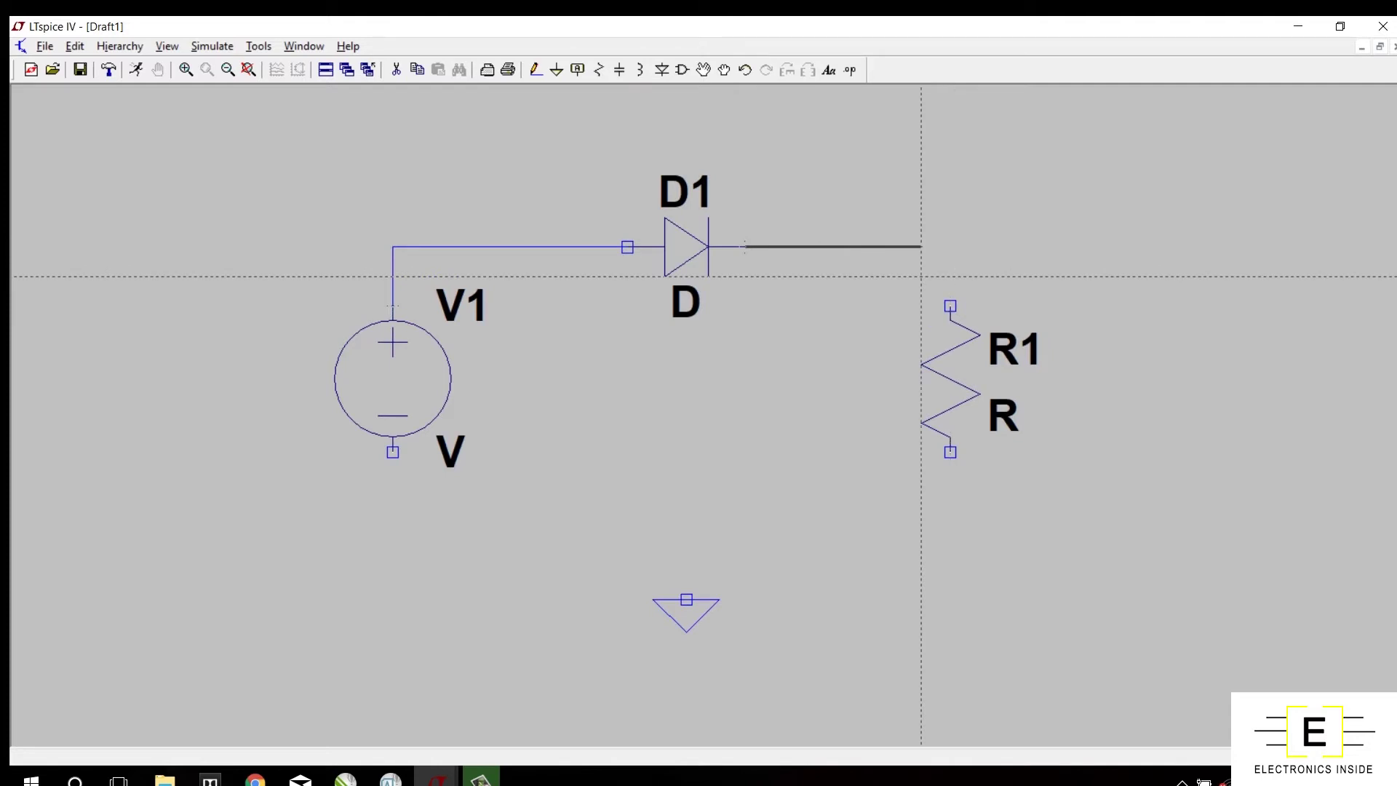
pyautogui.click(950, 306)
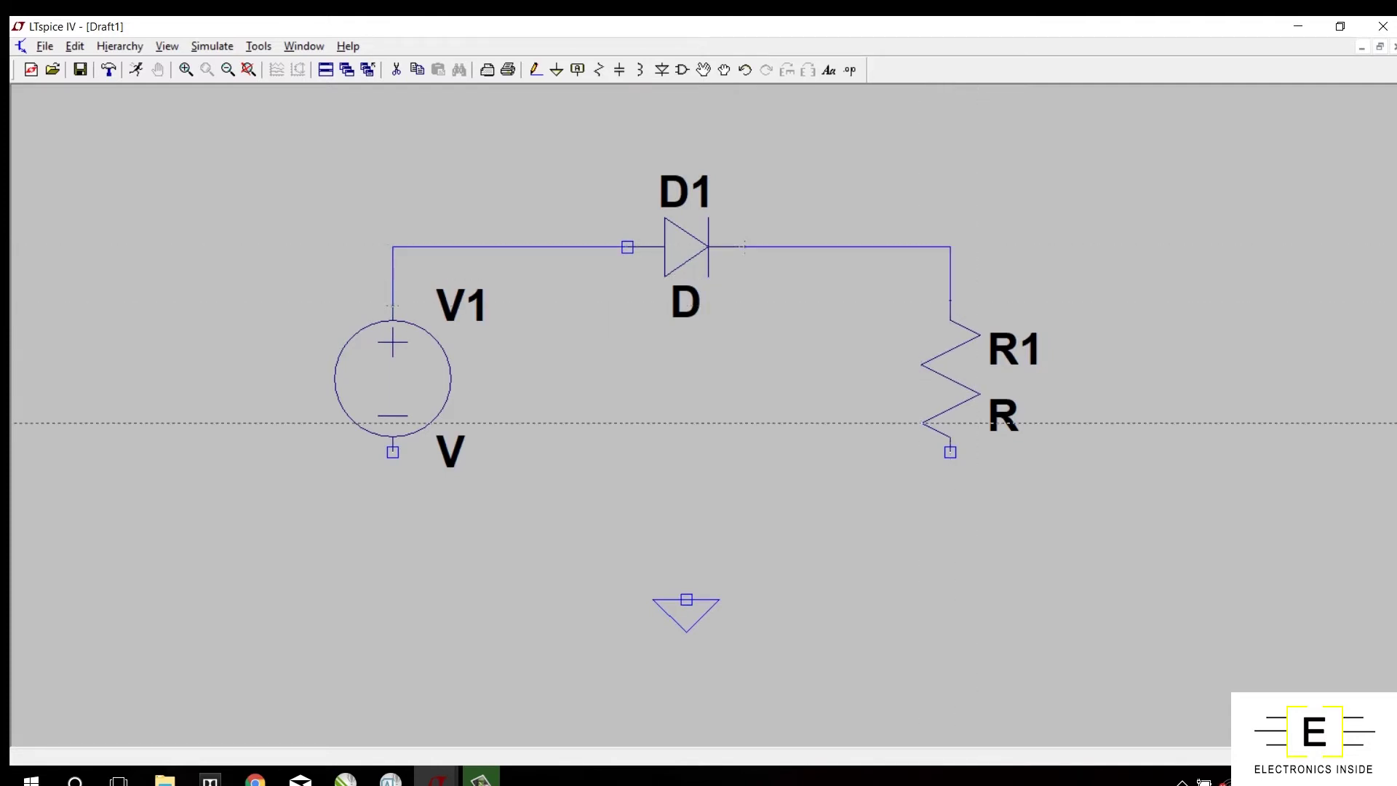
# Wire the resistor bottom back to V1's bottom terminal and join ground to that wire
pyautogui.click(950, 452)
pyautogui.click(950, 569)
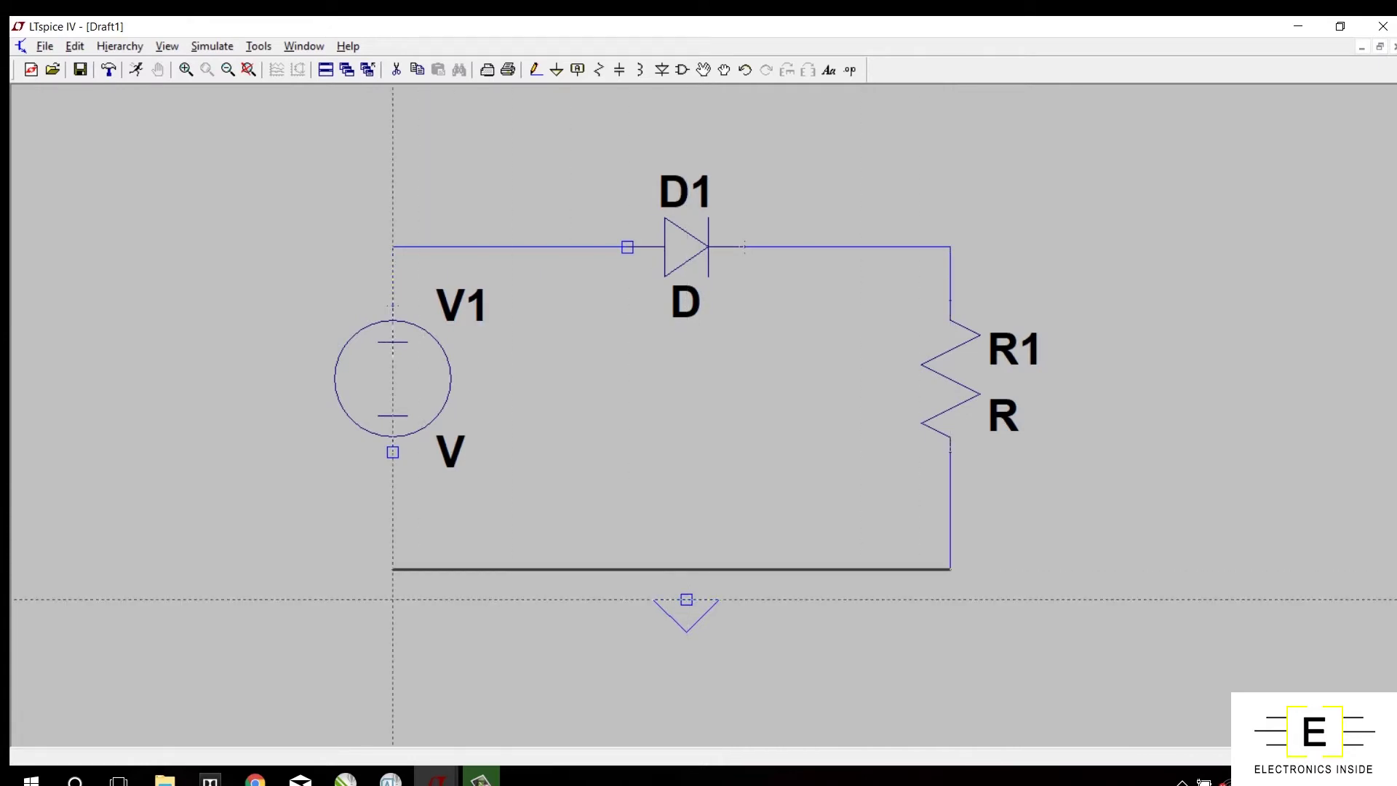
pyautogui.click(393, 569)
pyautogui.click(392, 451)
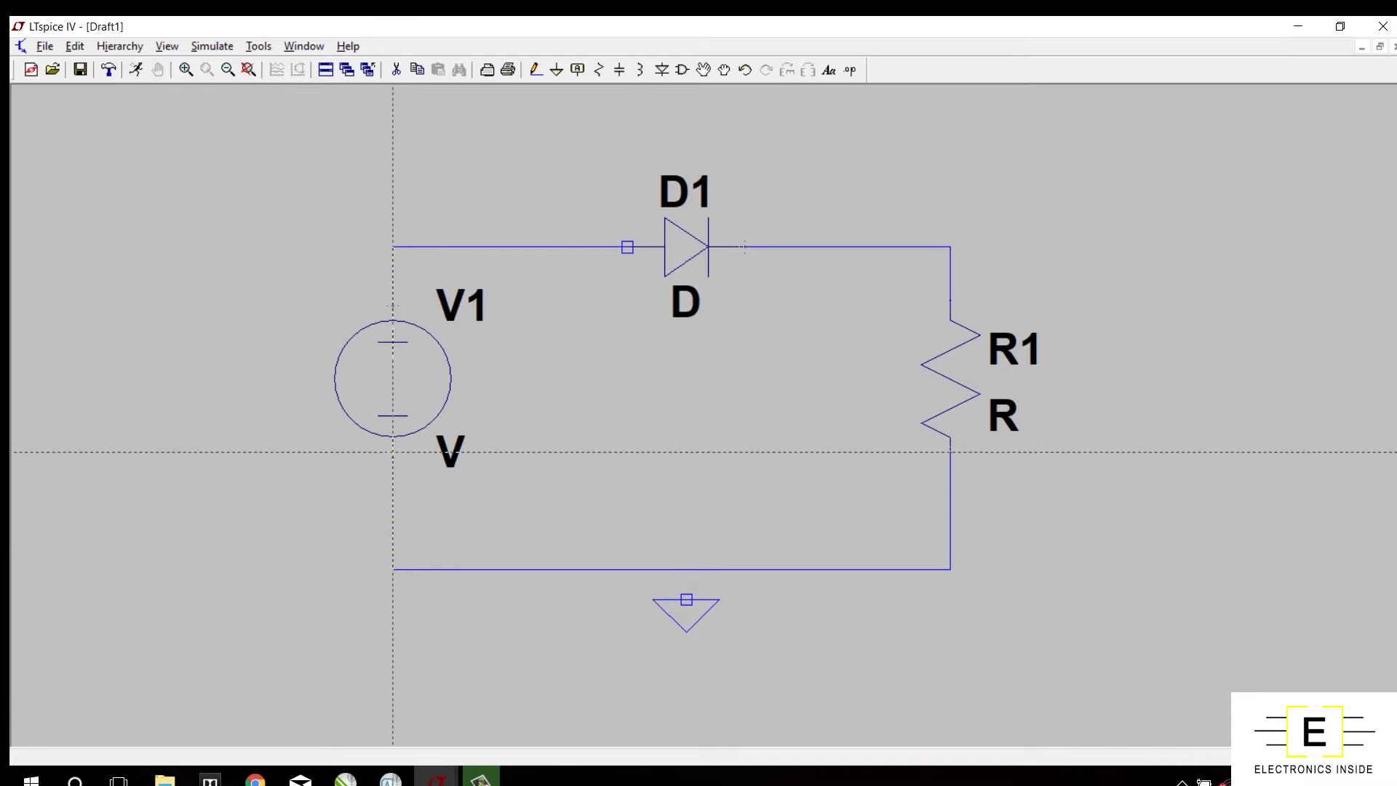
pyautogui.click(685, 599)
pyautogui.click(685, 569)
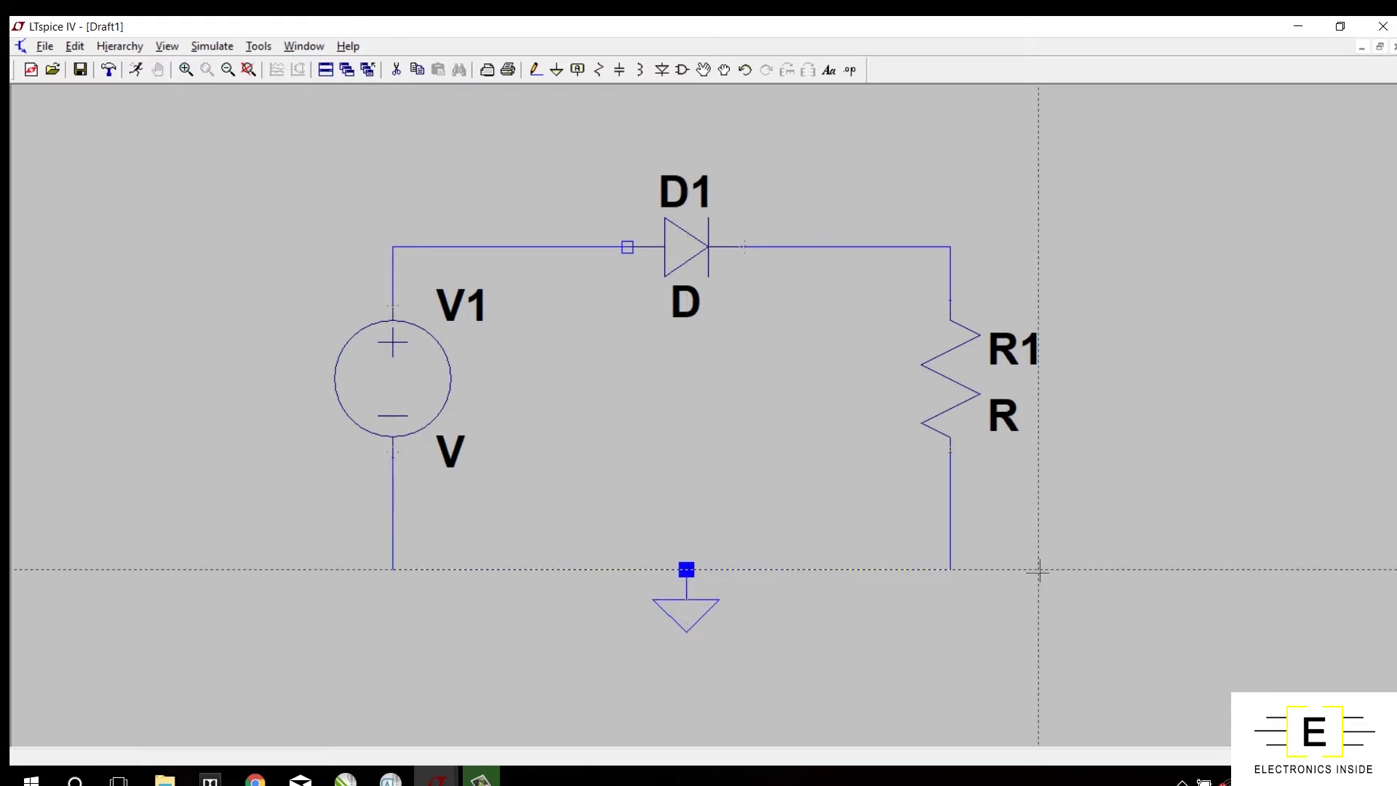
# Enter 2k as resistor R1's resistance in its properties dialog
pyautogui.press('Escape')
pyautogui.rightClick(1005, 353)
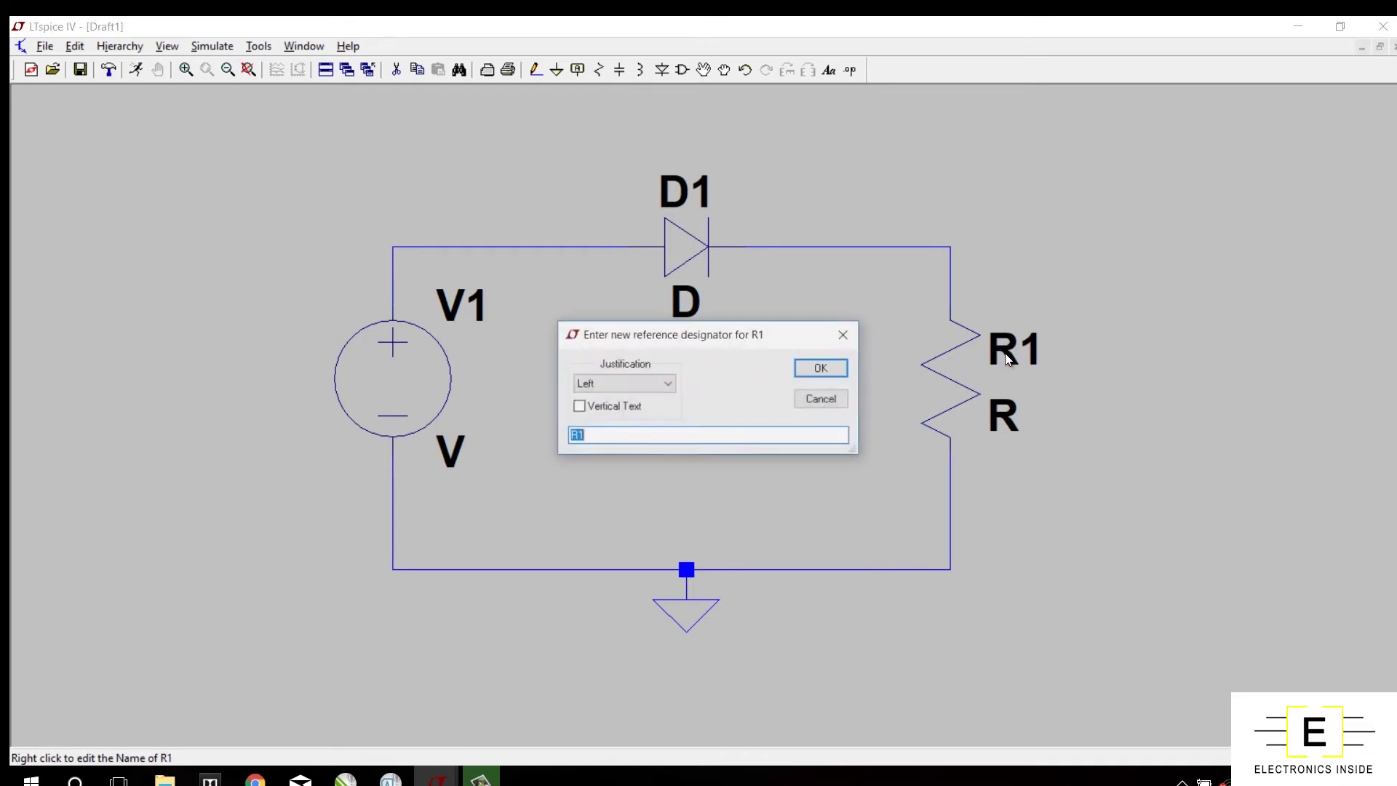
pyautogui.click(844, 336)
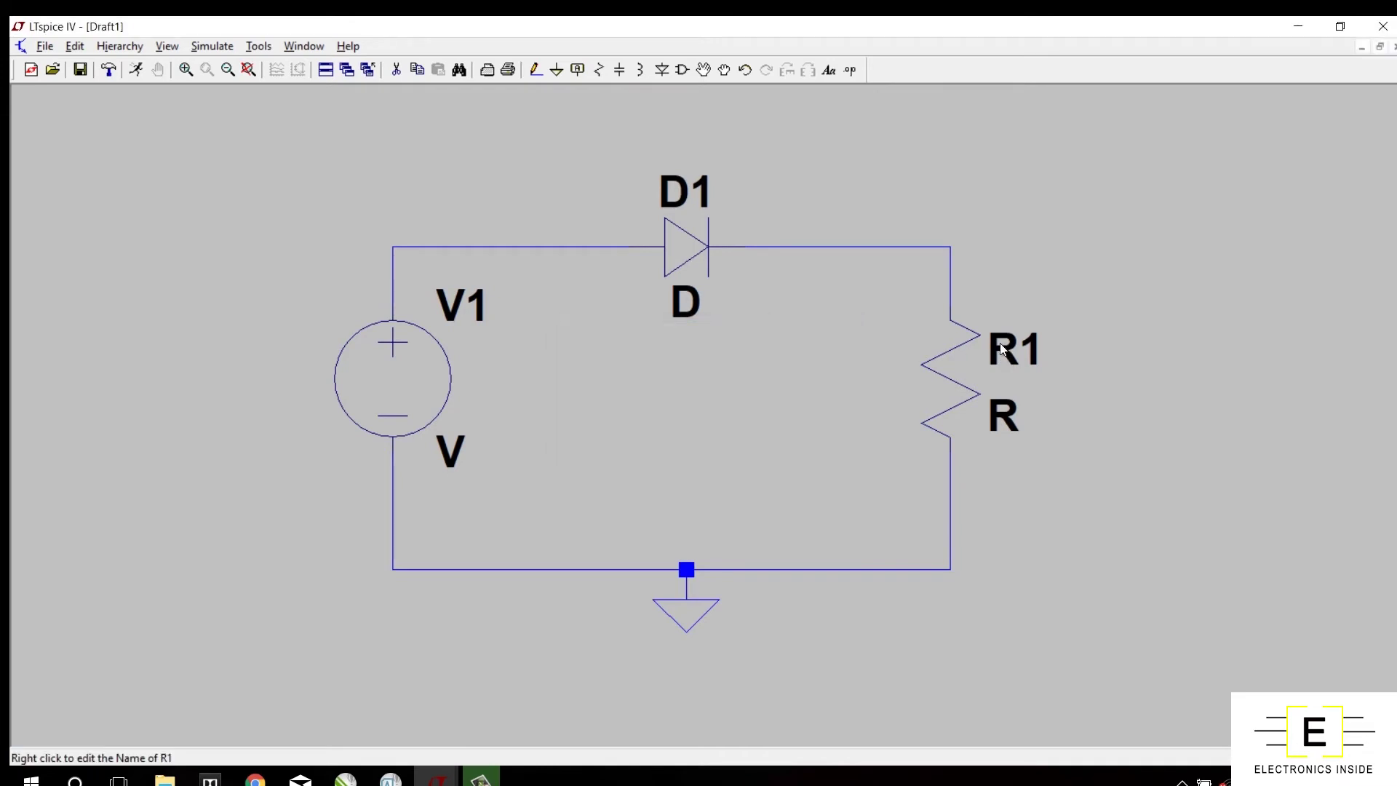
pyautogui.rightClick(956, 336)
pyautogui.click(836, 342)
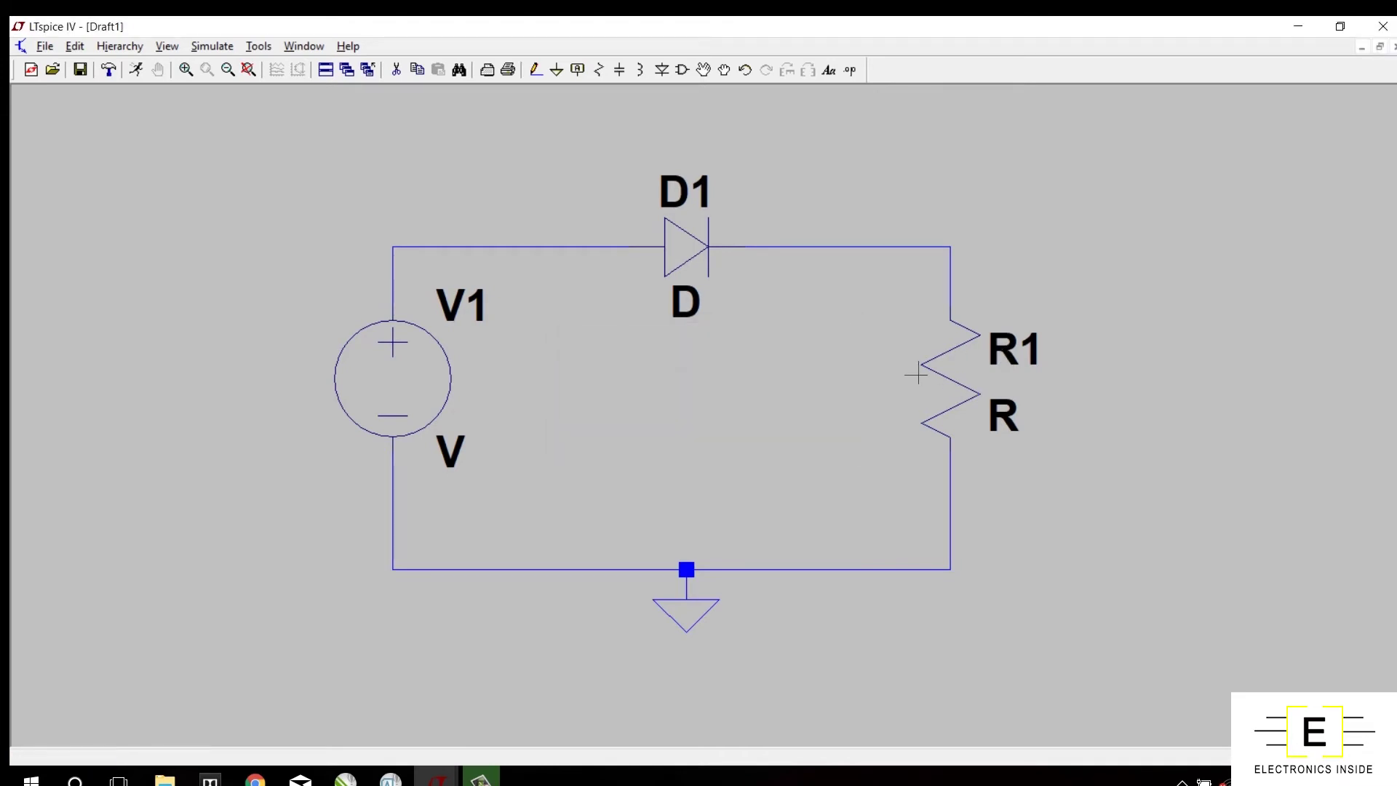
pyautogui.rightClick(936, 373)
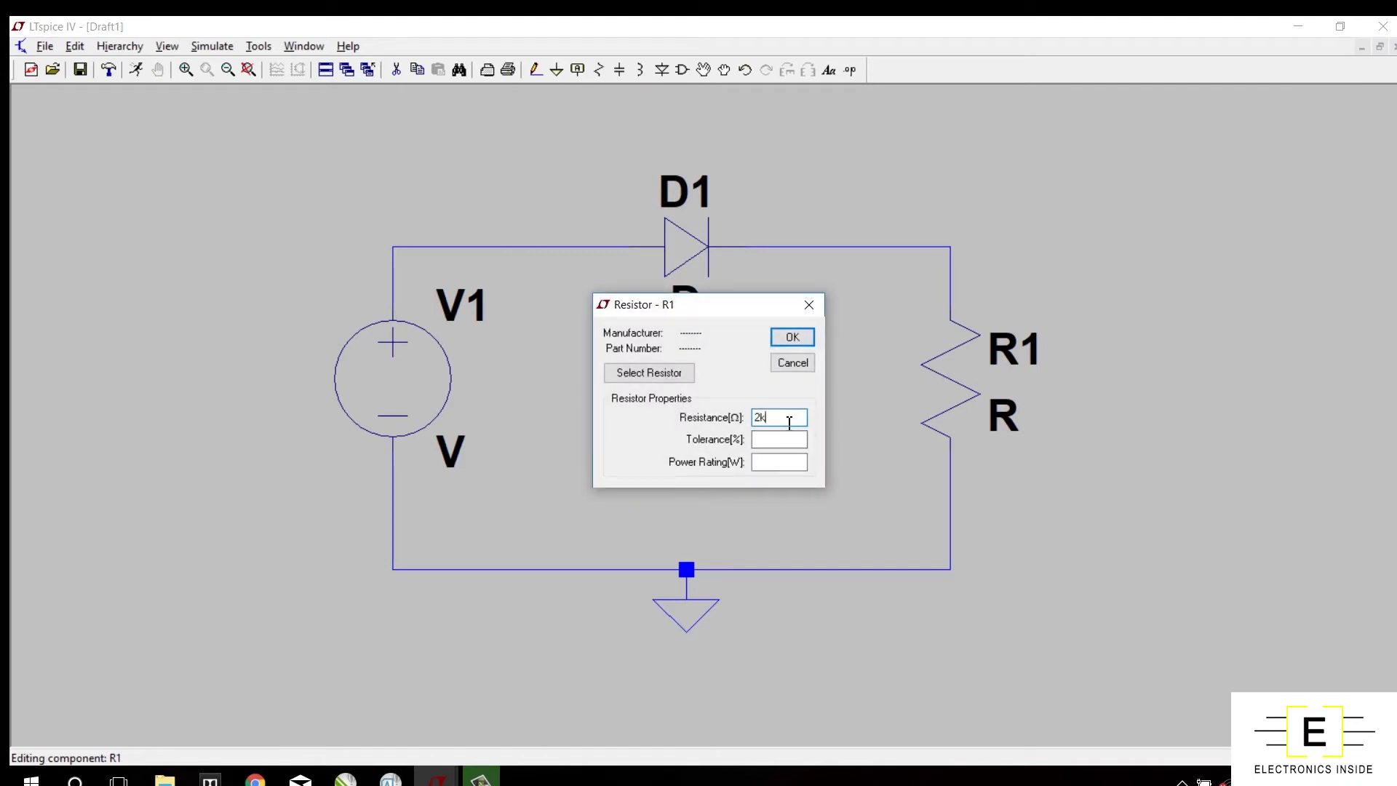
pyautogui.write('2k')
pyautogui.click(792, 337)
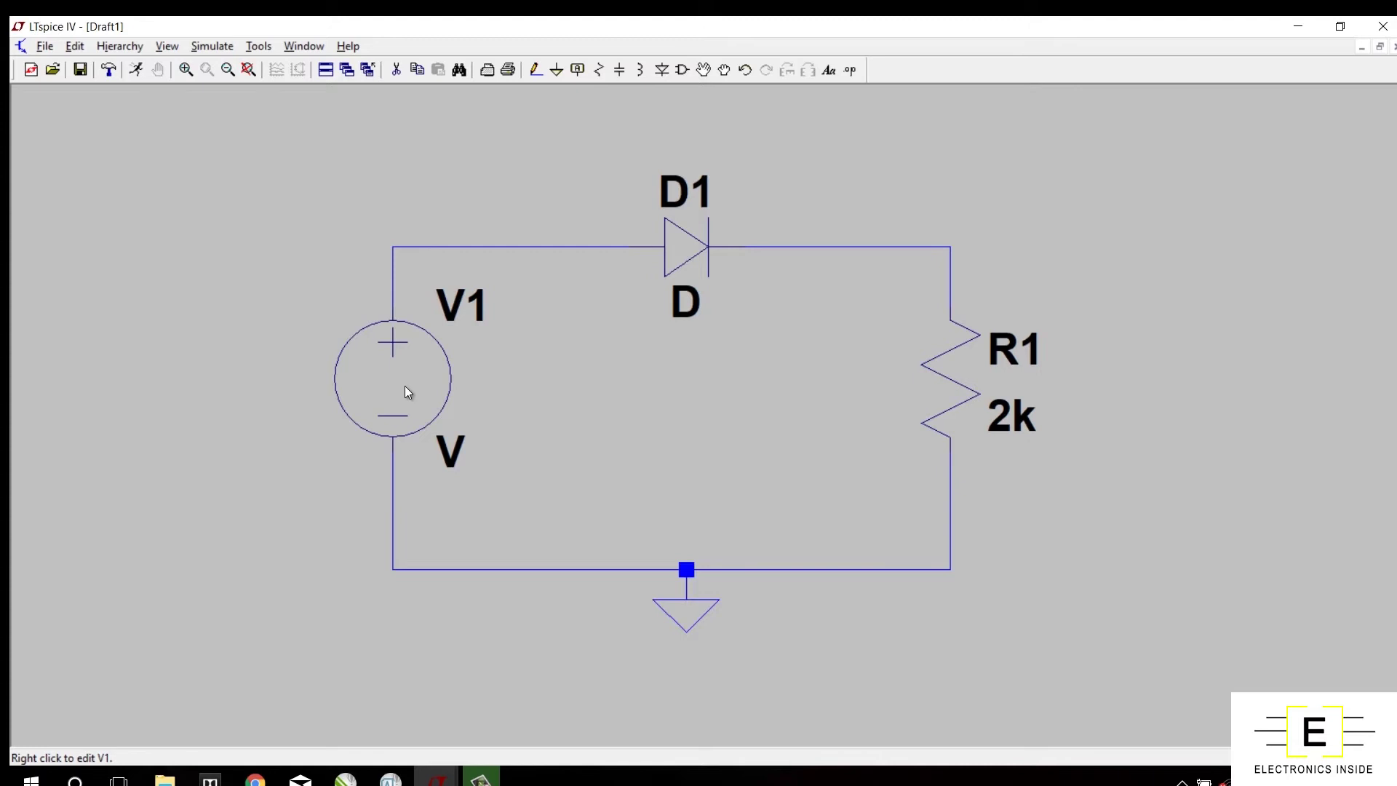
pyautogui.rightClick(404, 385)
# Configure V1 as a SINE source with amplitude 5, frequency 50 and Ncycles 5
pyautogui.click(819, 428)
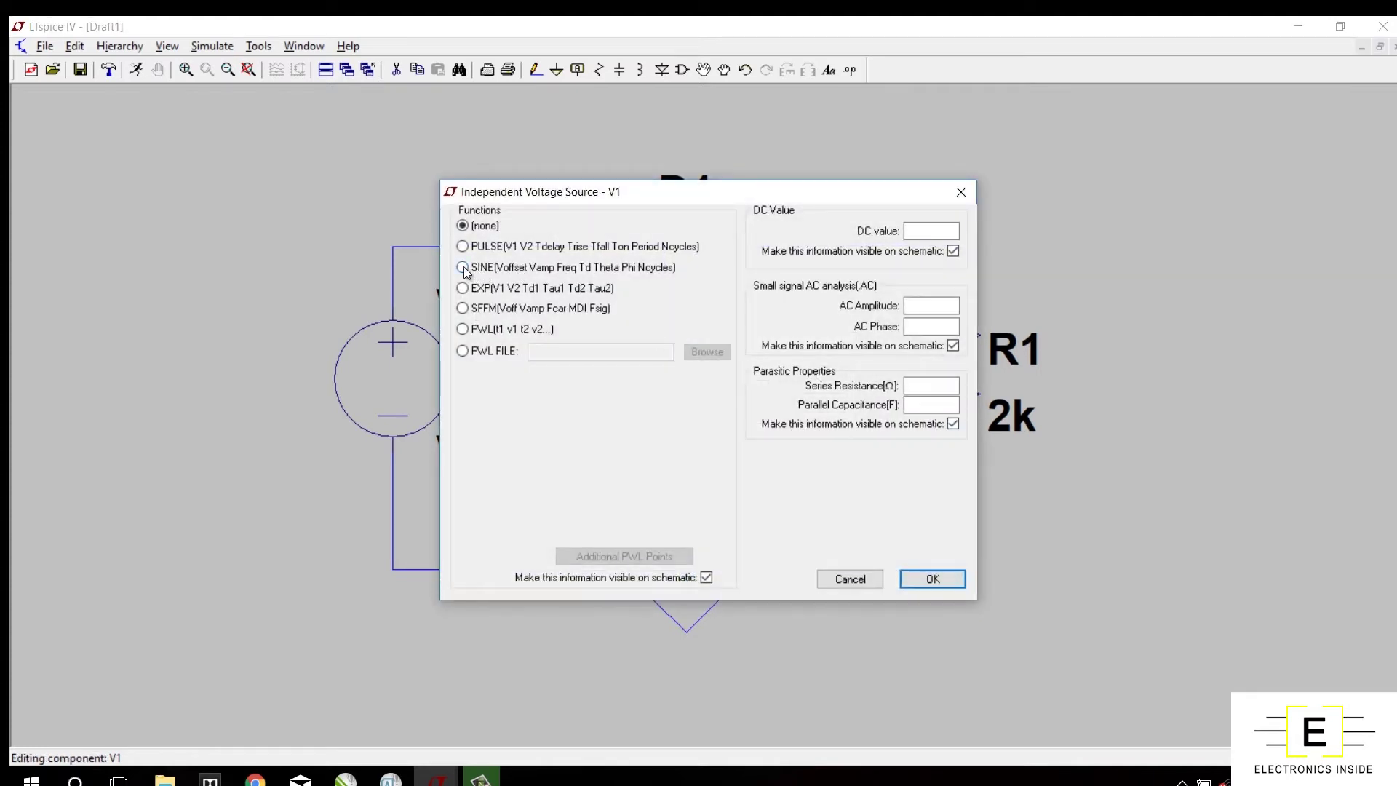
pyautogui.click(463, 268)
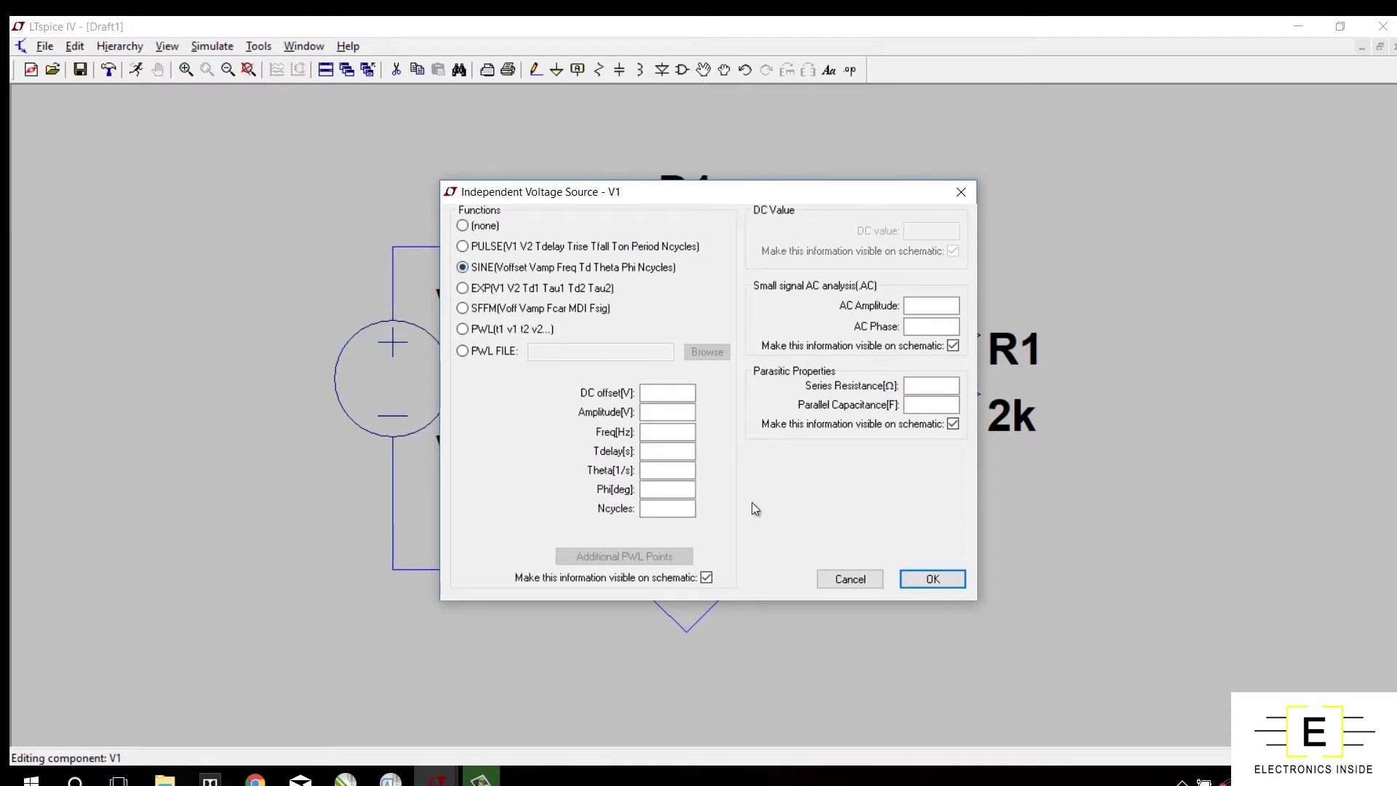
pyautogui.click(666, 412)
pyautogui.click(667, 431)
pyautogui.click(659, 508)
pyautogui.write('5')
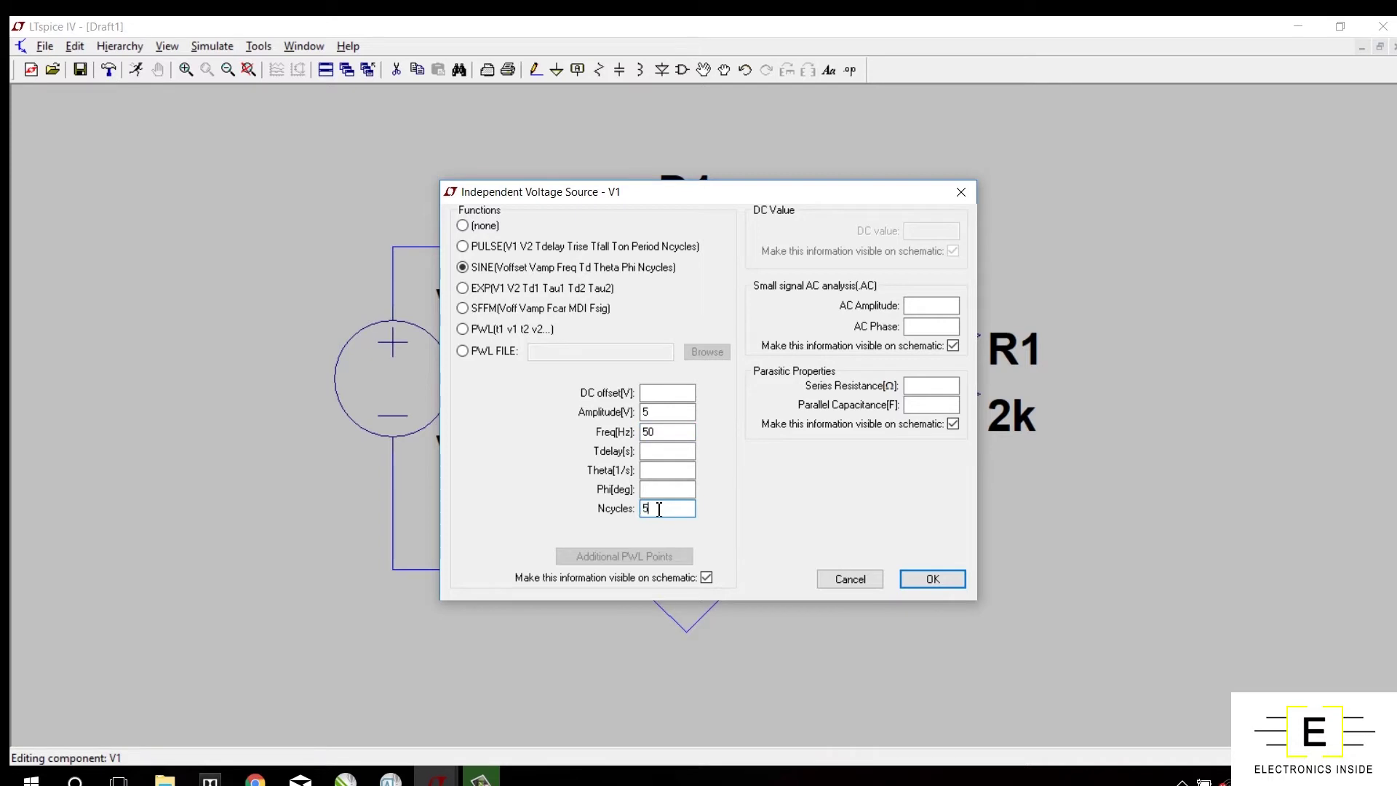
pyautogui.click(949, 577)
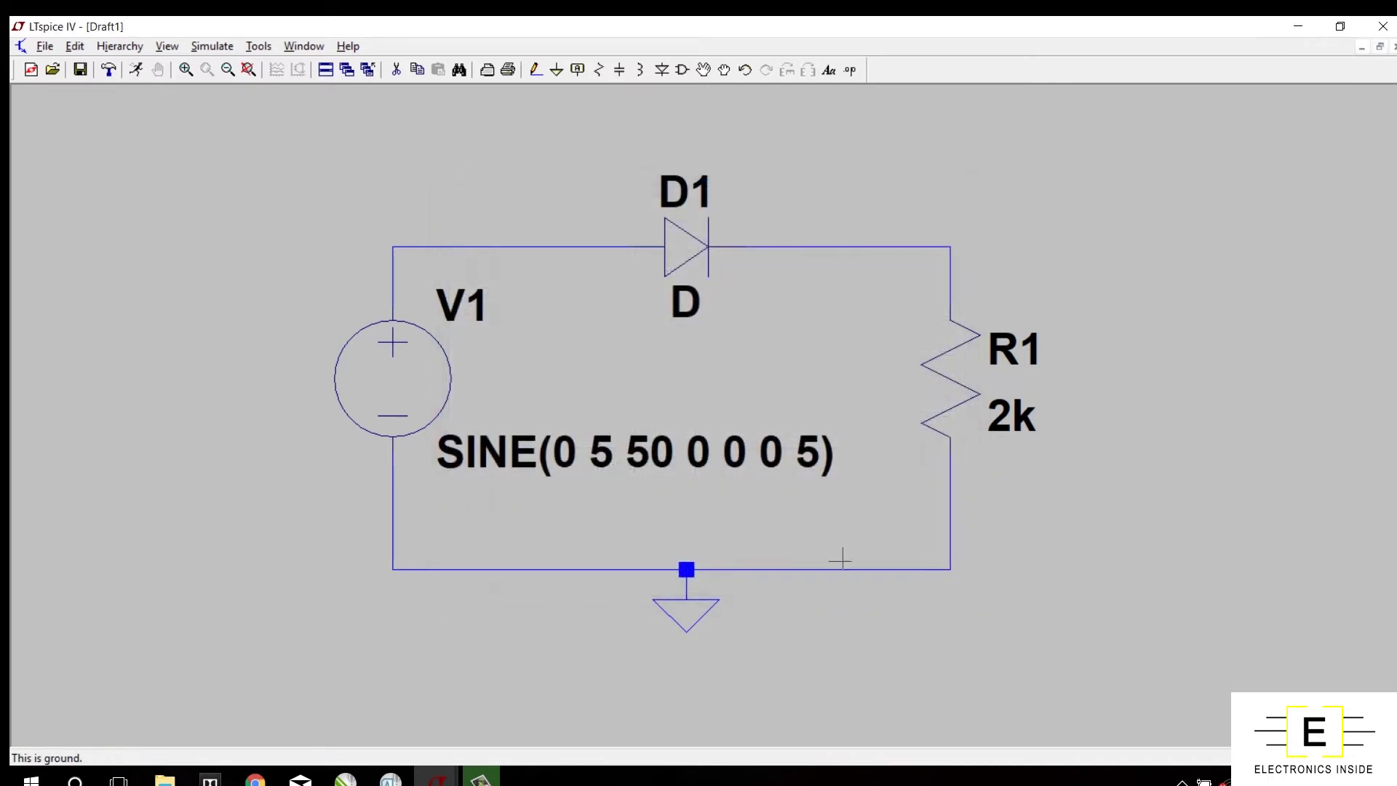
# Move the SINE parameter text to the lower right of the schematic
pyautogui.click(705, 70)
pyautogui.click(646, 458)
pyautogui.click(854, 648)
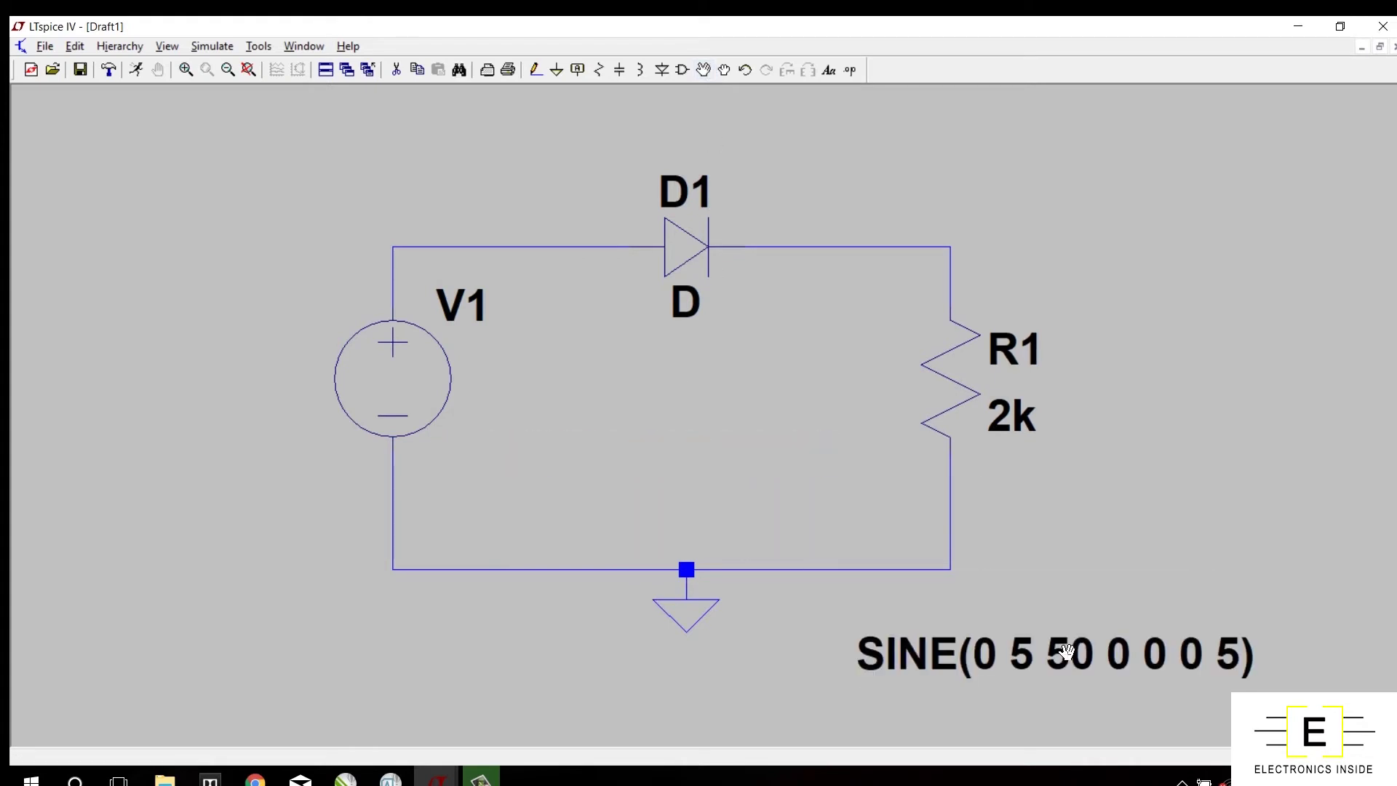
# Label the top-right wire corner vout and the top-left wire corner vin
pyautogui.click(578, 71)
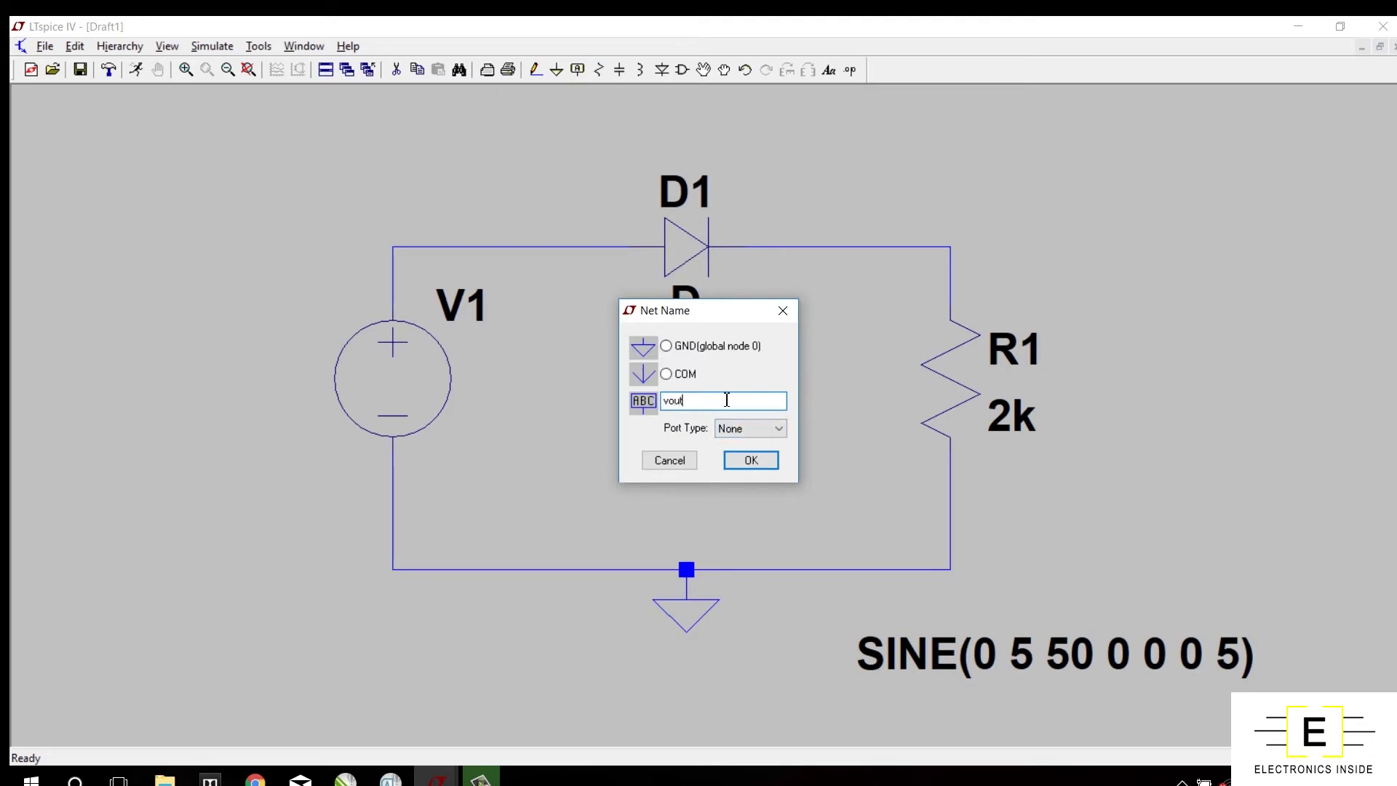
pyautogui.click(752, 461)
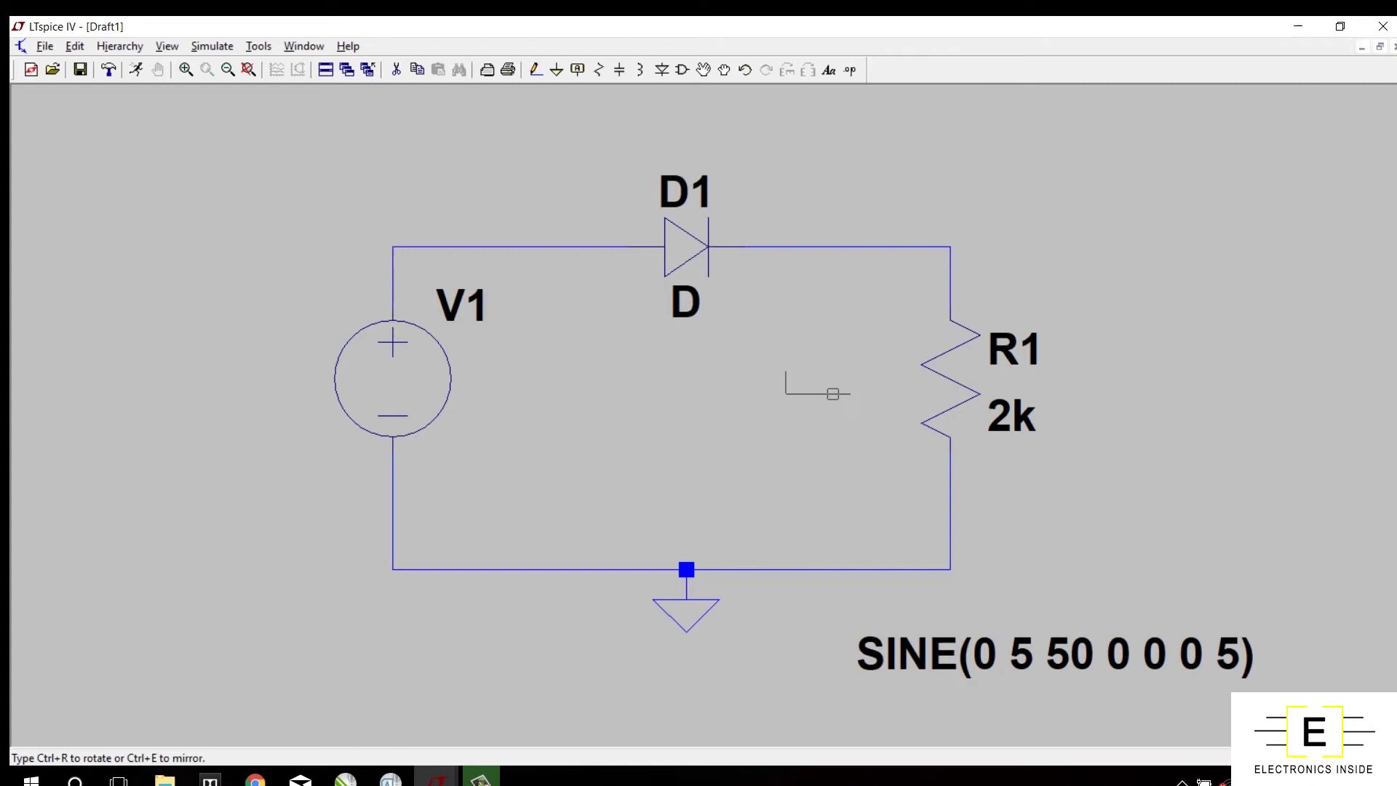
pyautogui.click(950, 247)
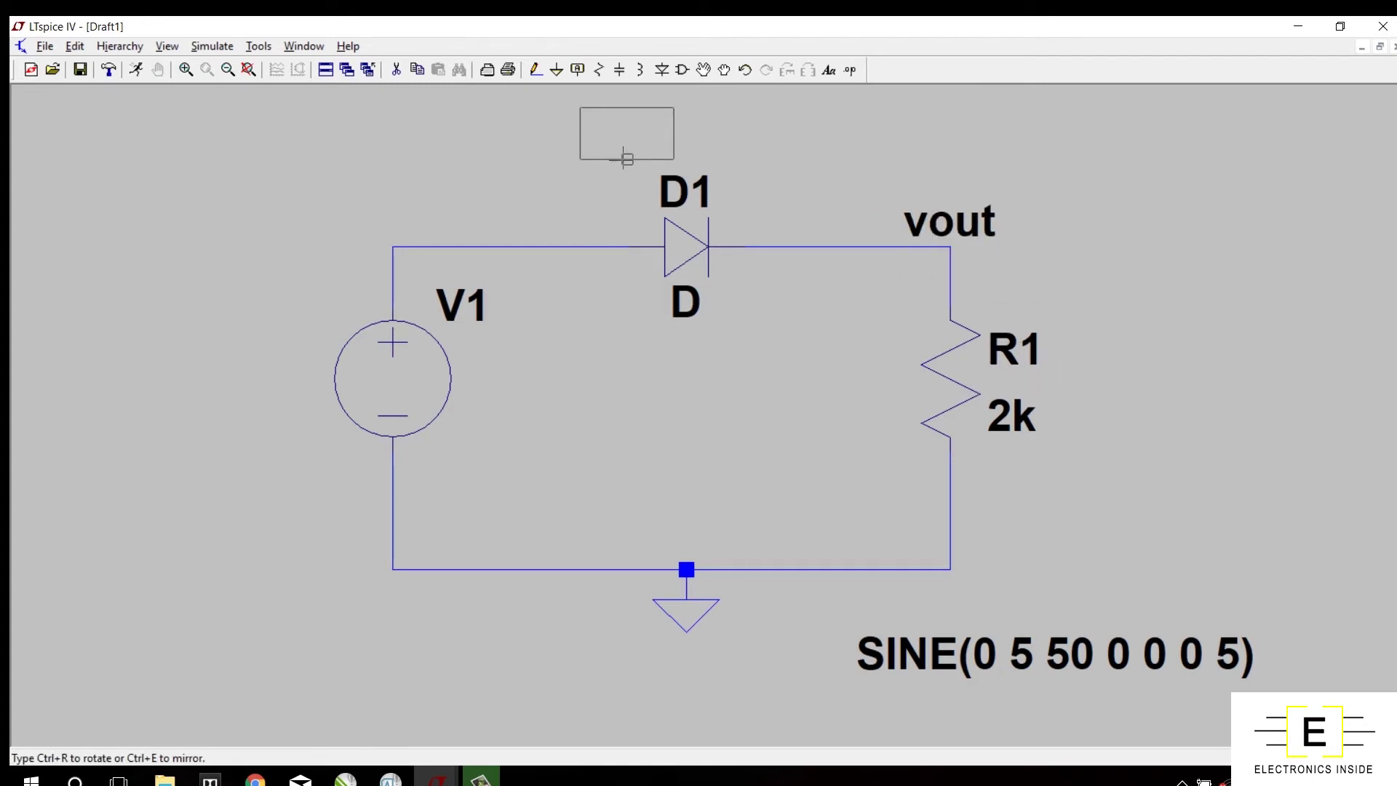
pyautogui.click(577, 70)
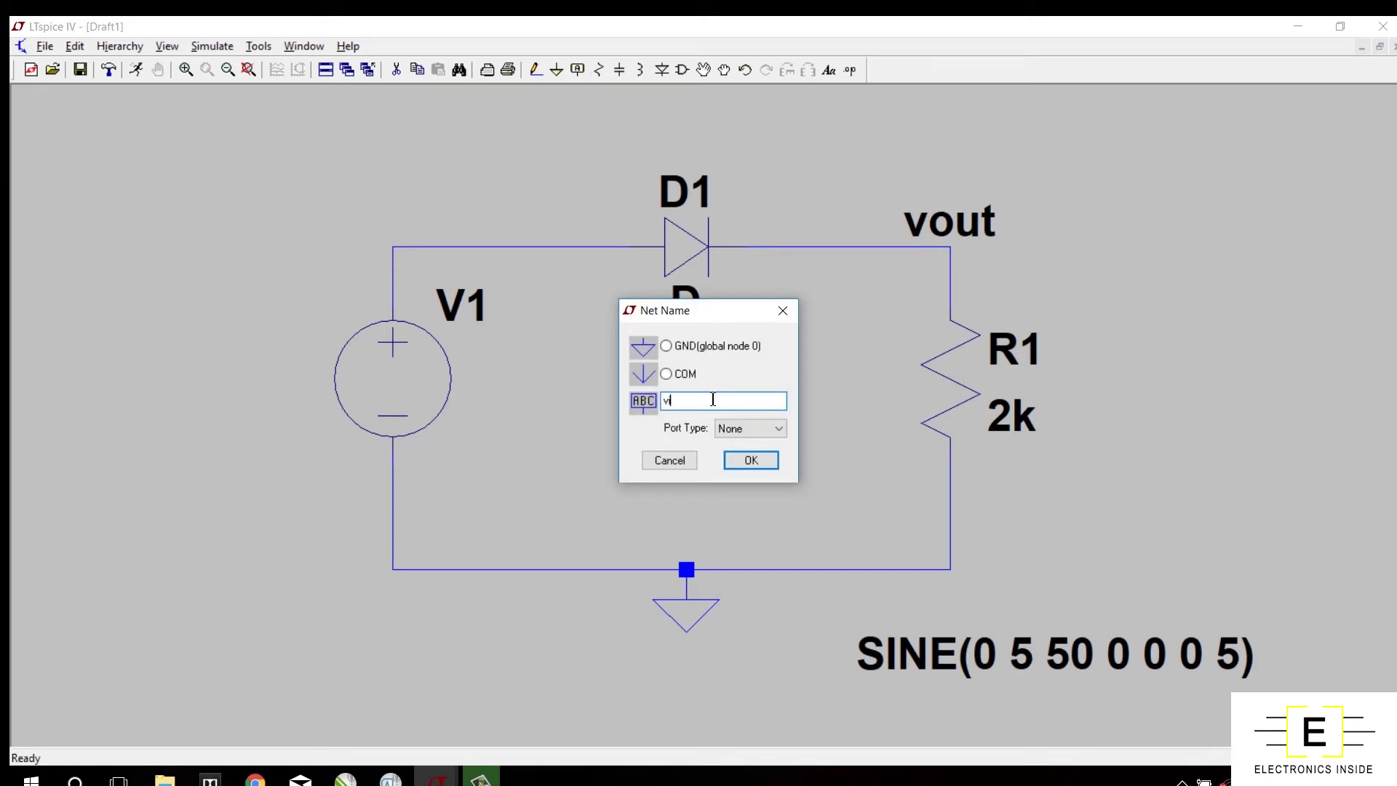
pyautogui.click(742, 467)
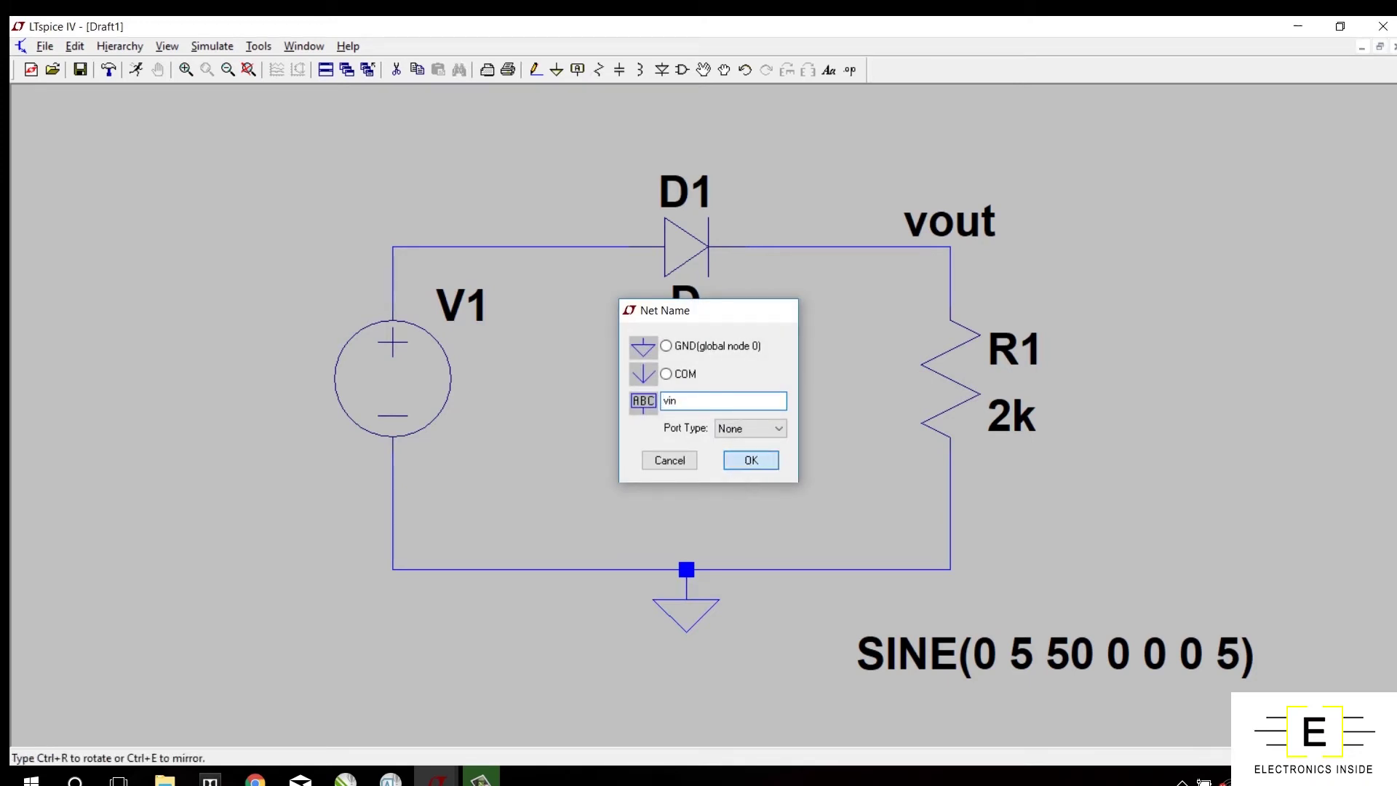
pyautogui.click(392, 247)
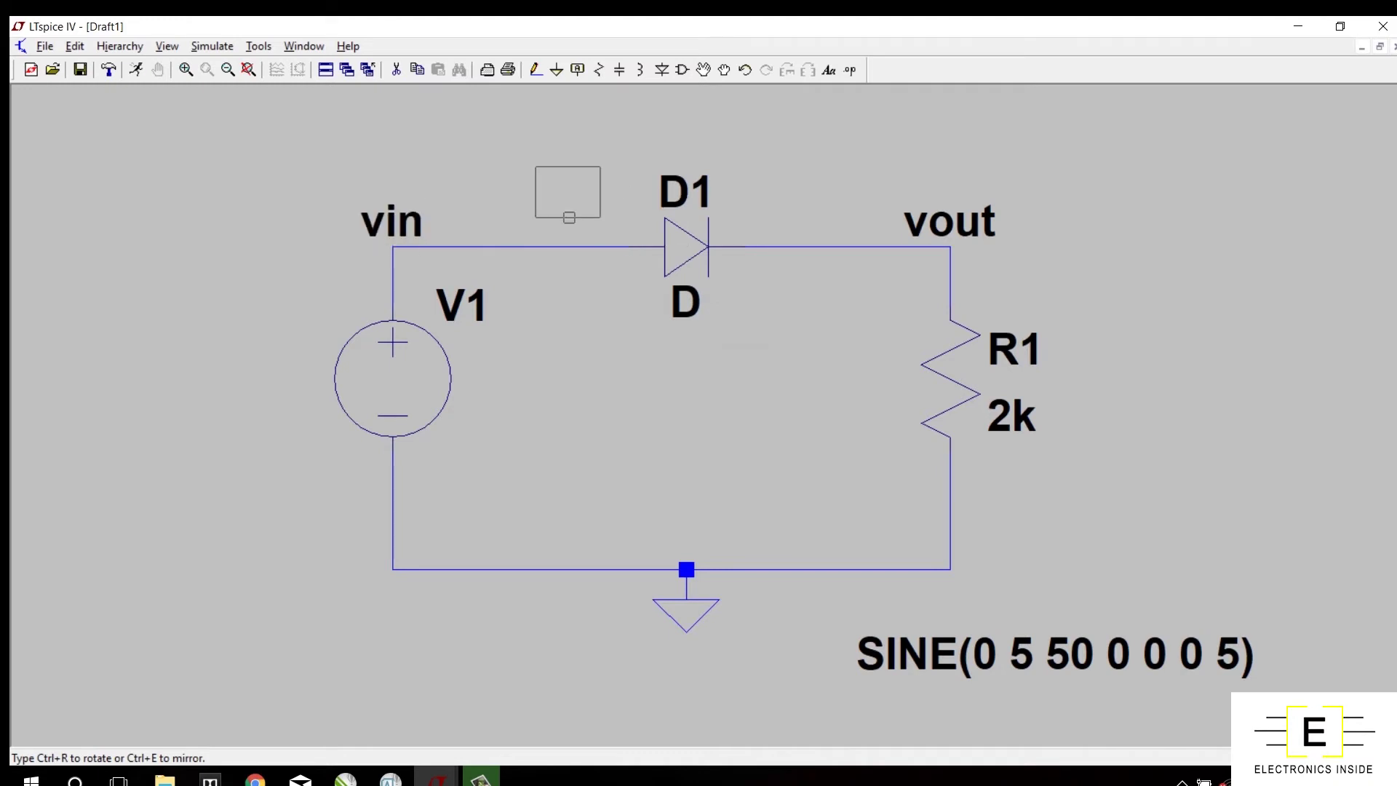
pyautogui.press('Escape')
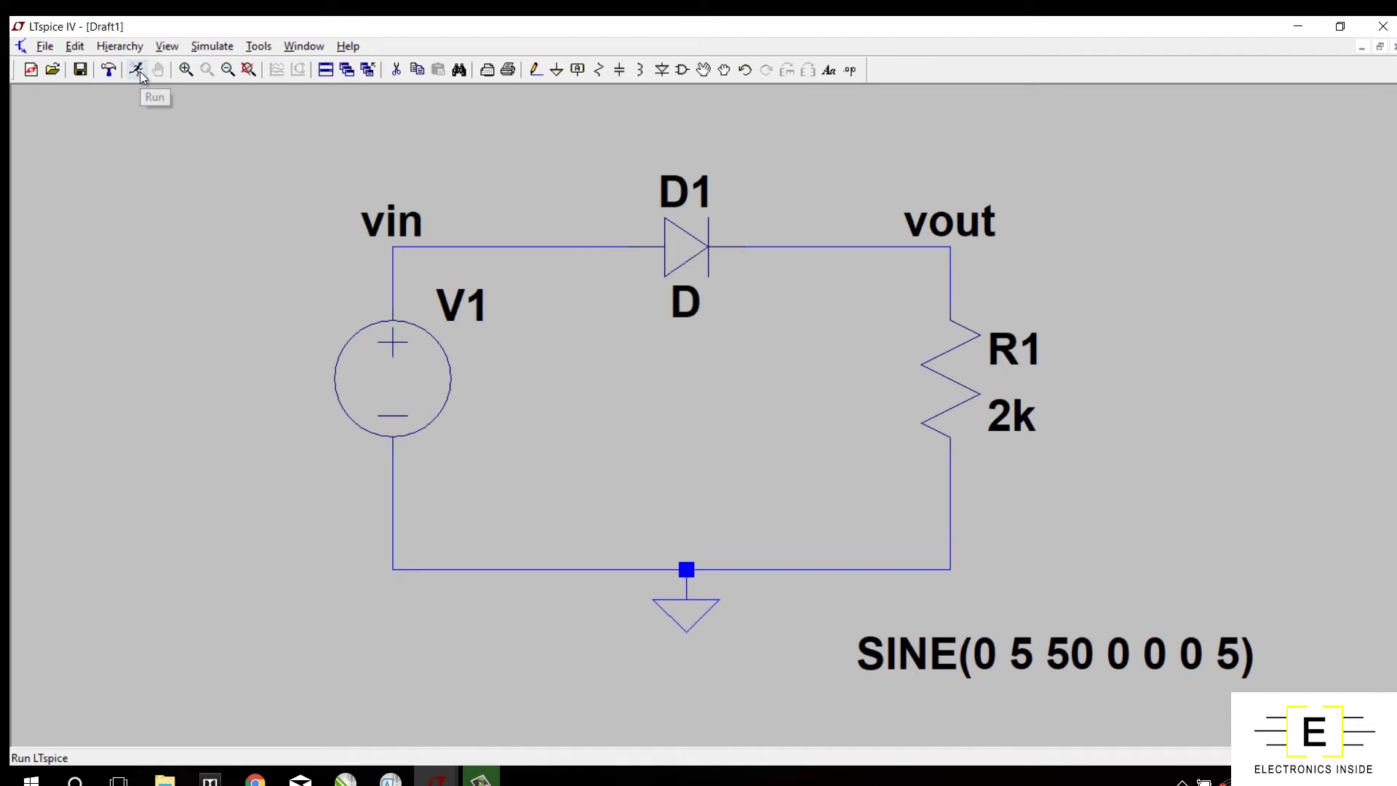
# Run a transient simulation with stop time 1 and maximum timestep 0.001
pyautogui.click(212, 46)
pyautogui.click(264, 64)
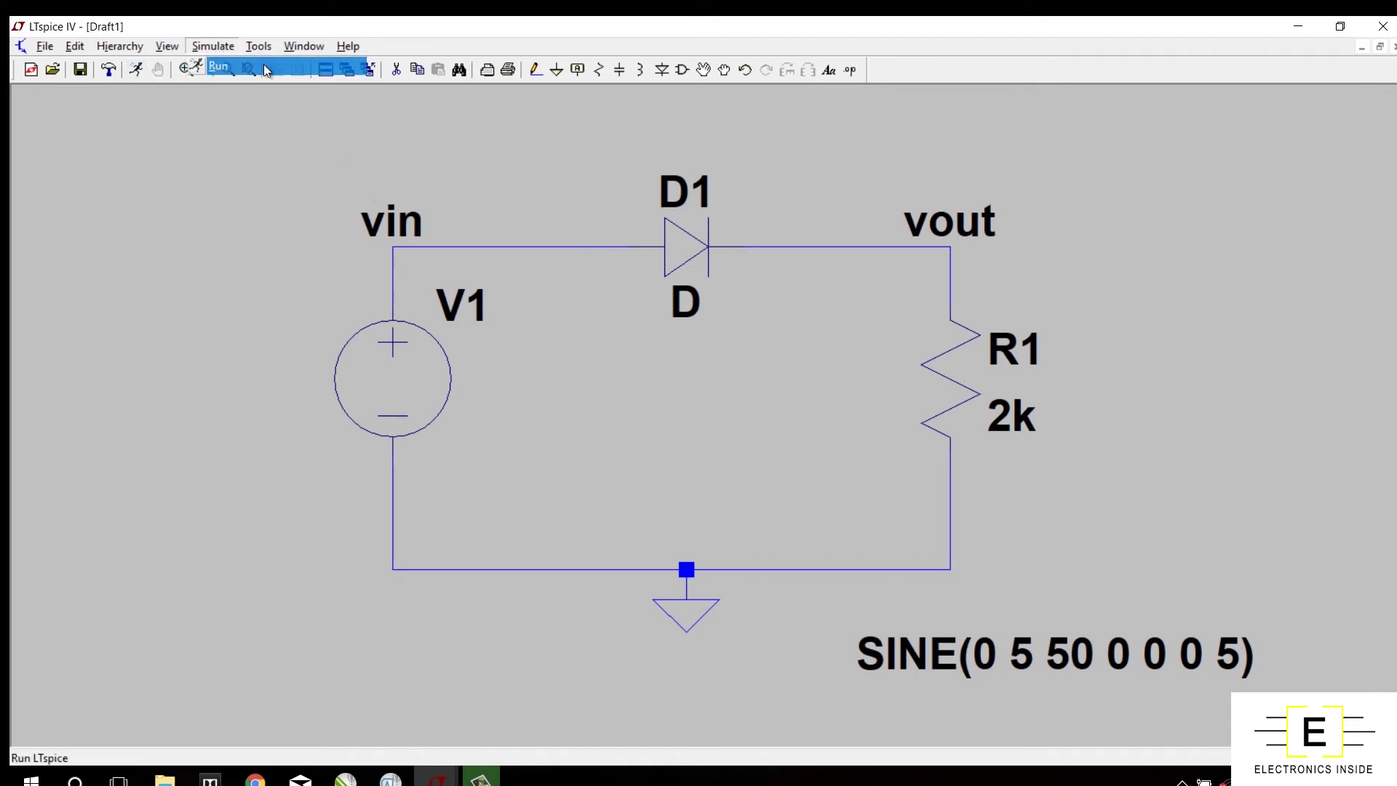
pyautogui.click(778, 314)
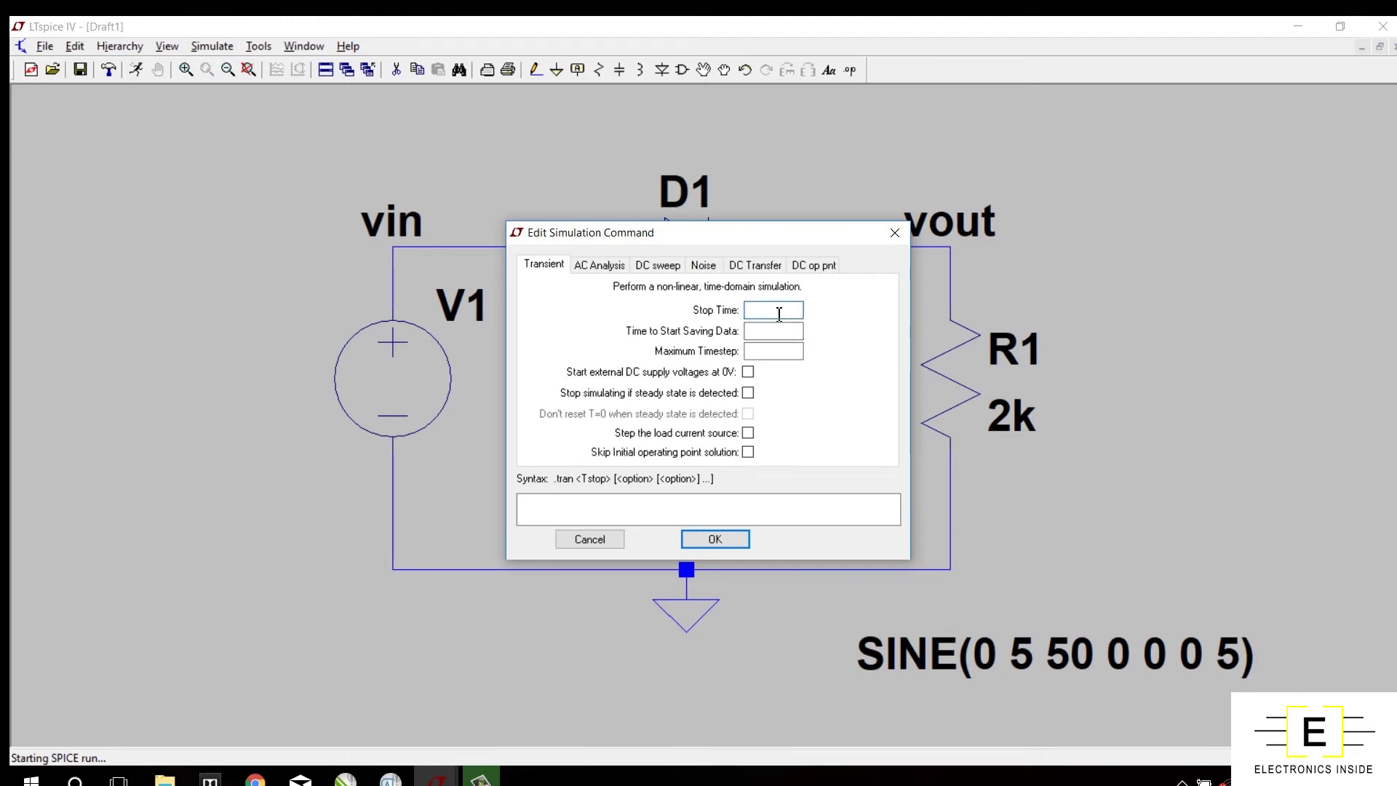
pyautogui.write('1')
pyautogui.click(789, 355)
pyautogui.write('0.001')
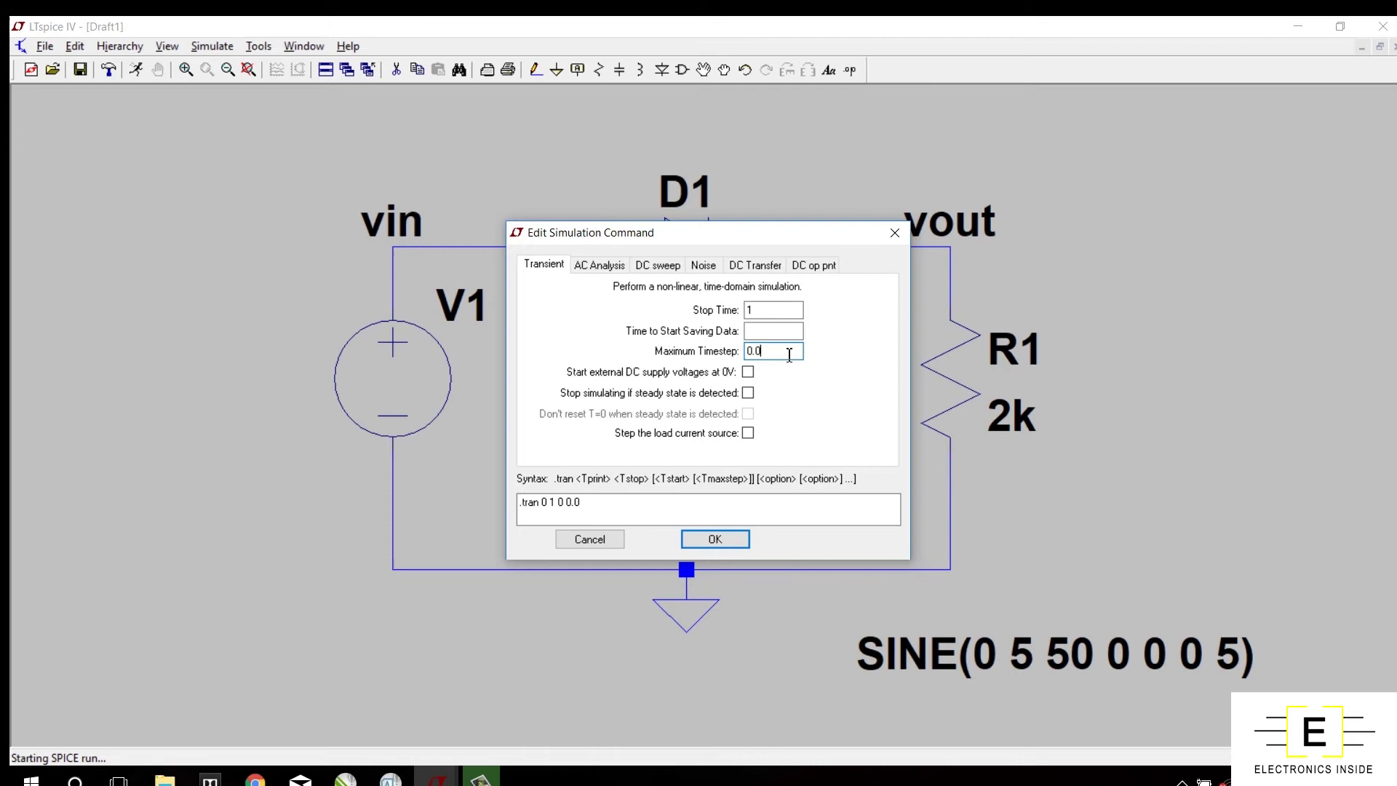
pyautogui.click(719, 539)
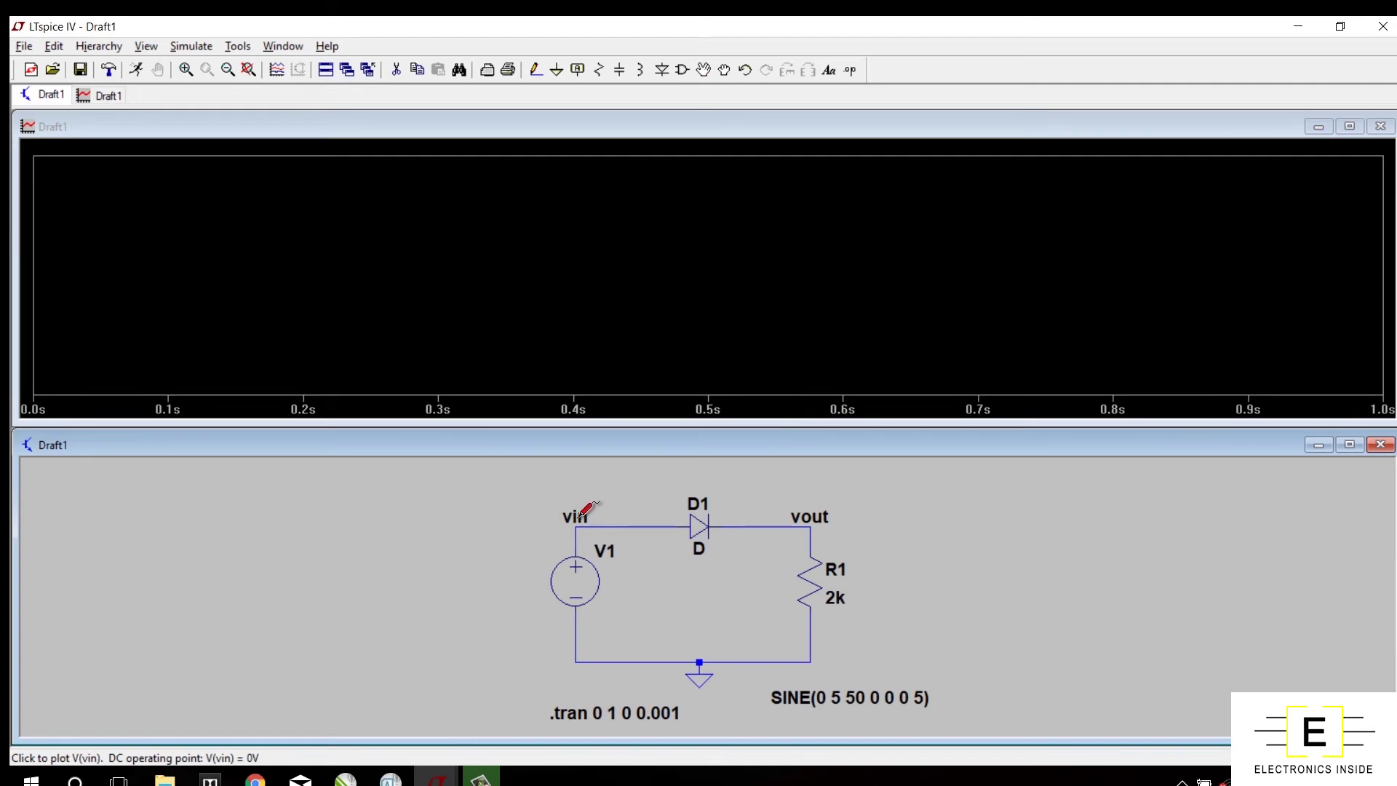
# Probe the vin and vout net labels to plot V(vin) and V(vout)
pyautogui.click(582, 512)
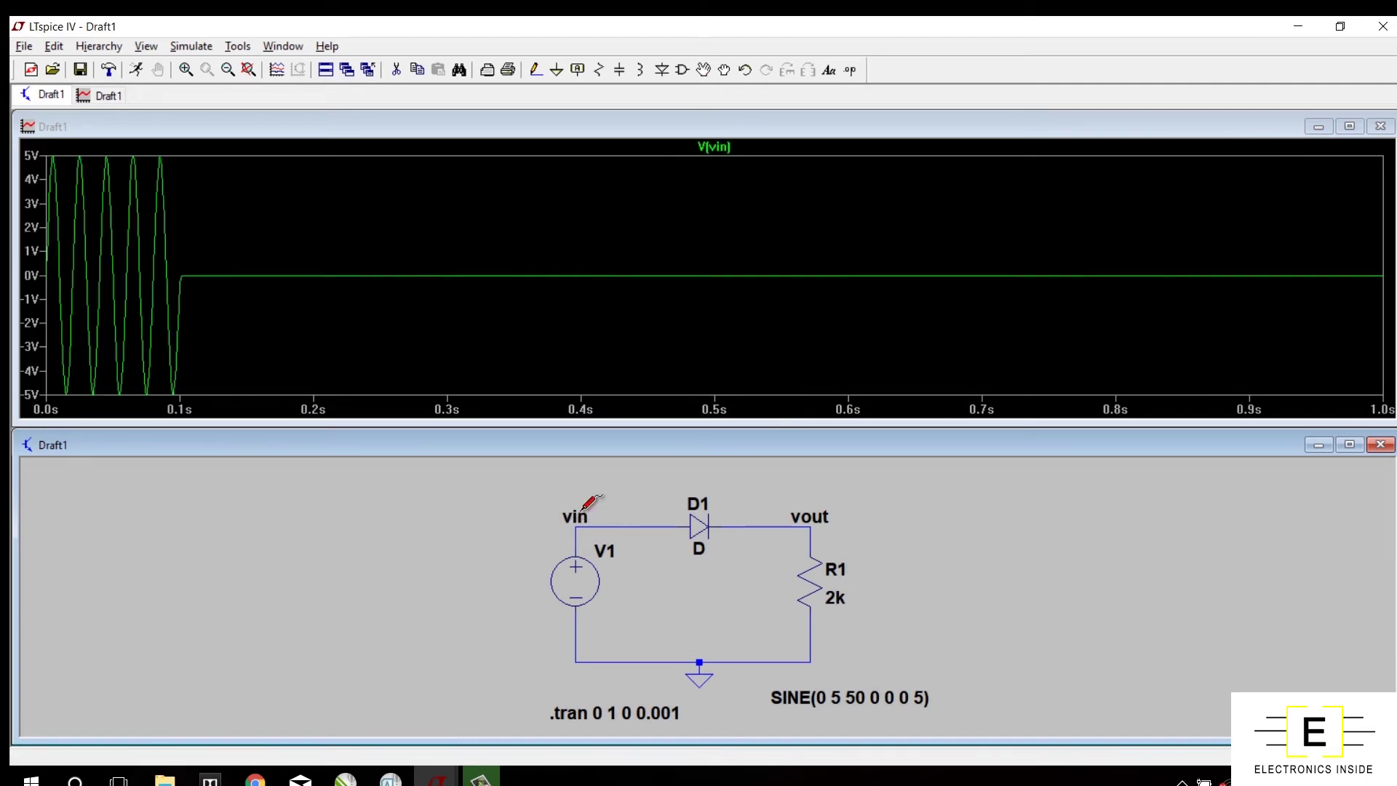
pyautogui.click(820, 514)
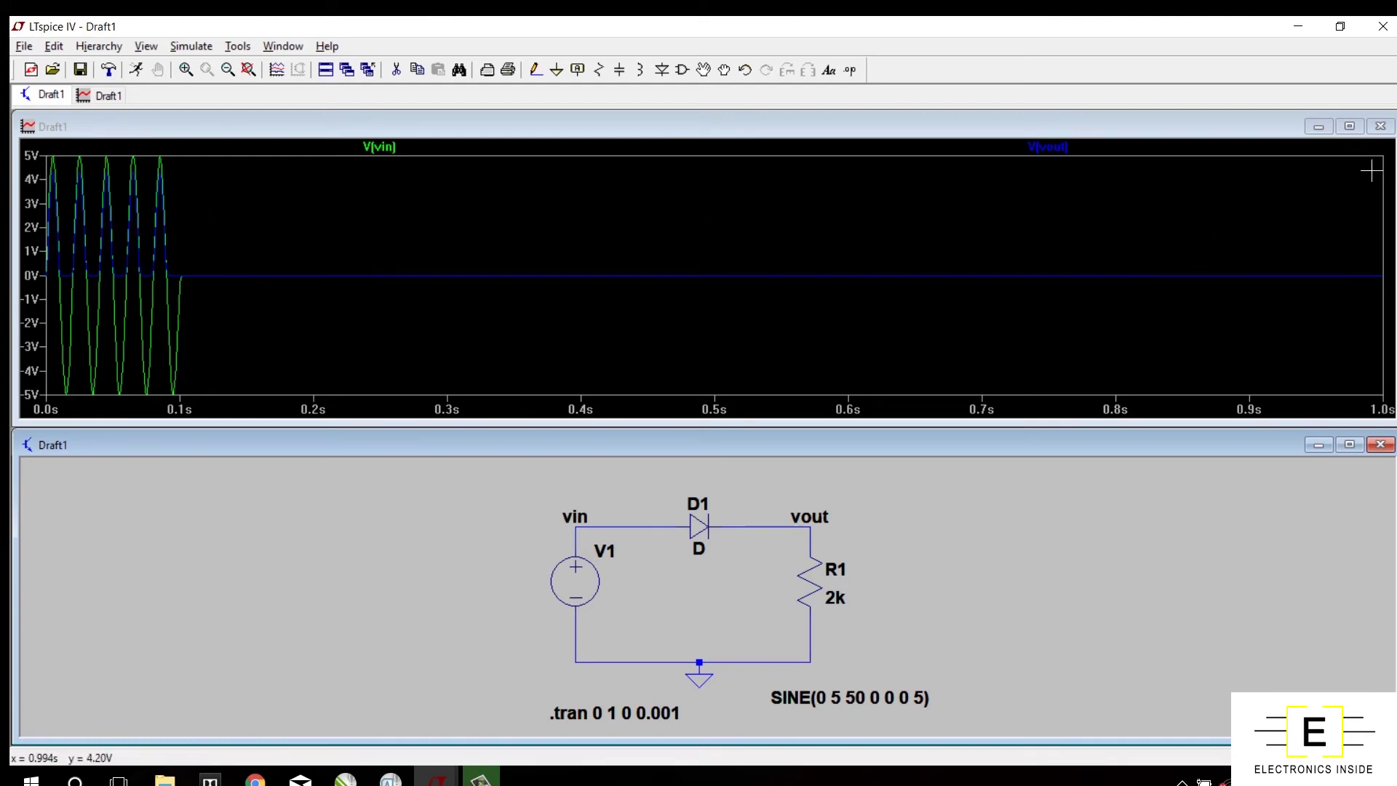
# Maximize the plot, move V(vin) into a new top pane, and zoom to 0–50 ms
pyautogui.click(1350, 127)
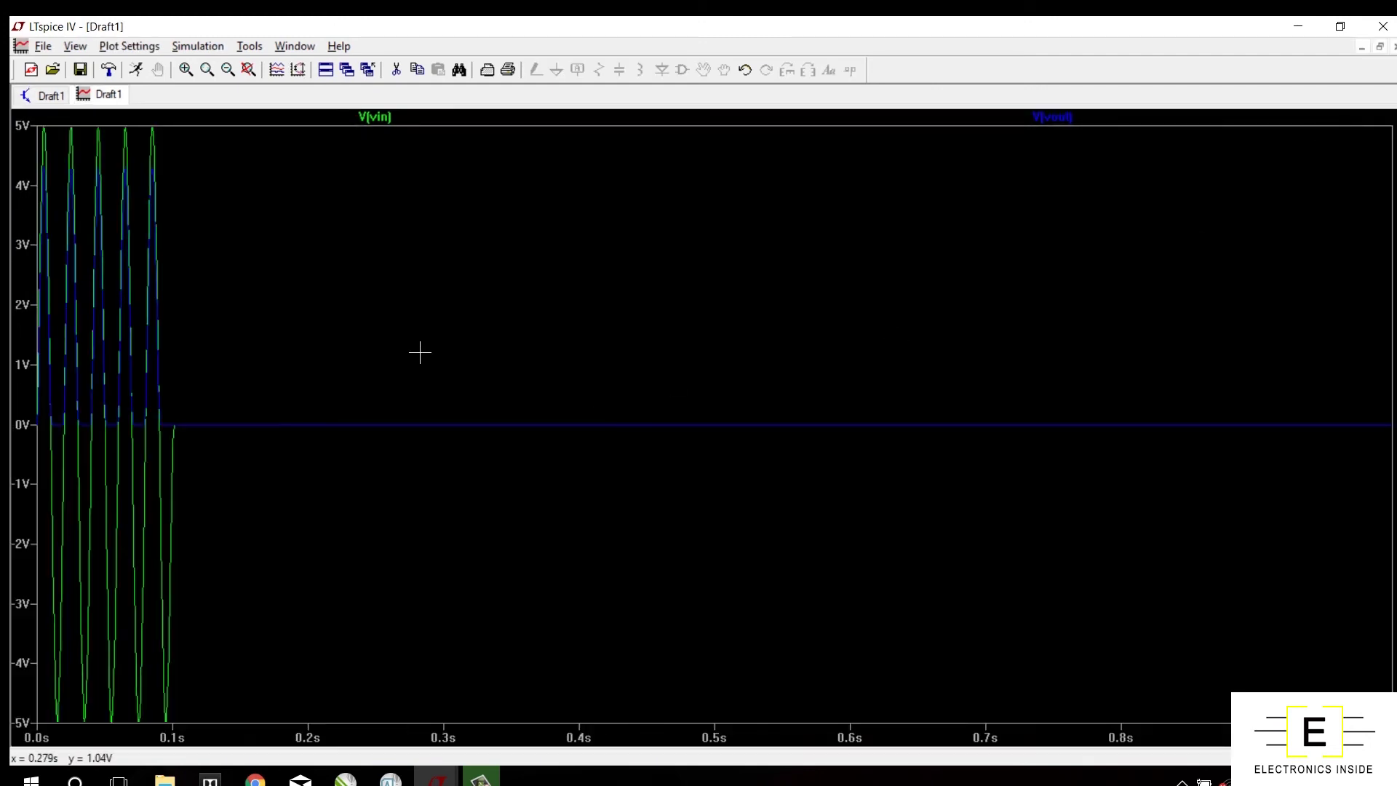
pyautogui.rightClick(484, 280)
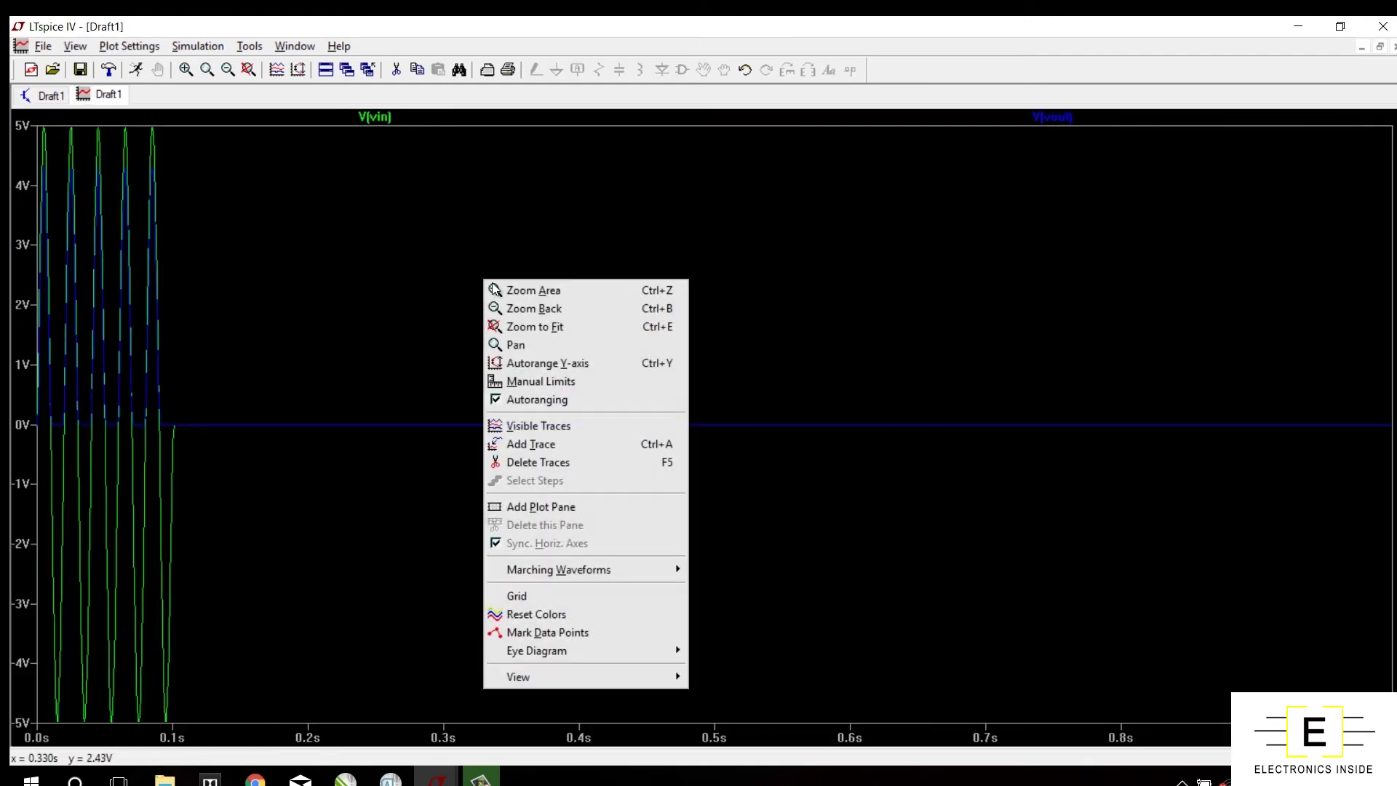
pyautogui.click(582, 504)
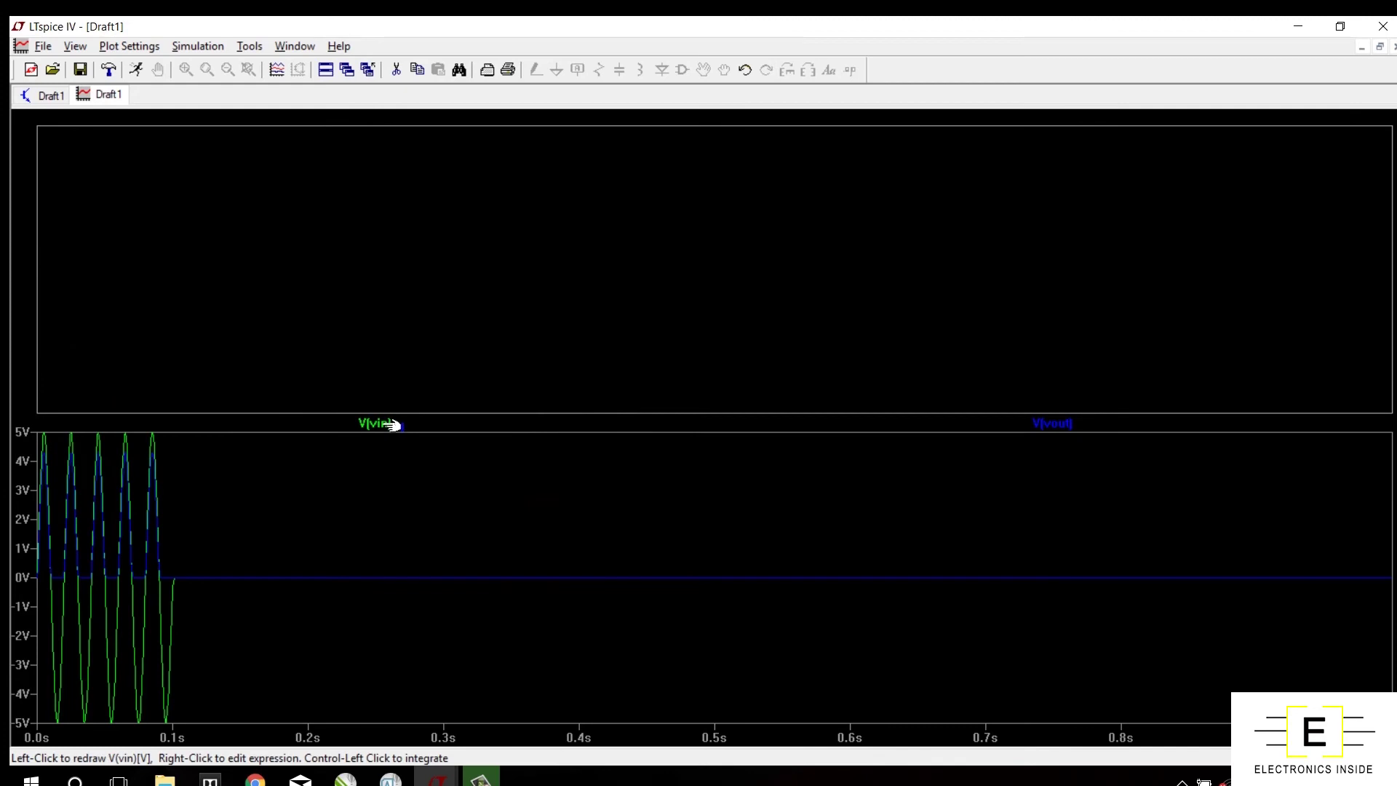
pyautogui.moveTo(393, 425); pyautogui.dragTo(400, 299)
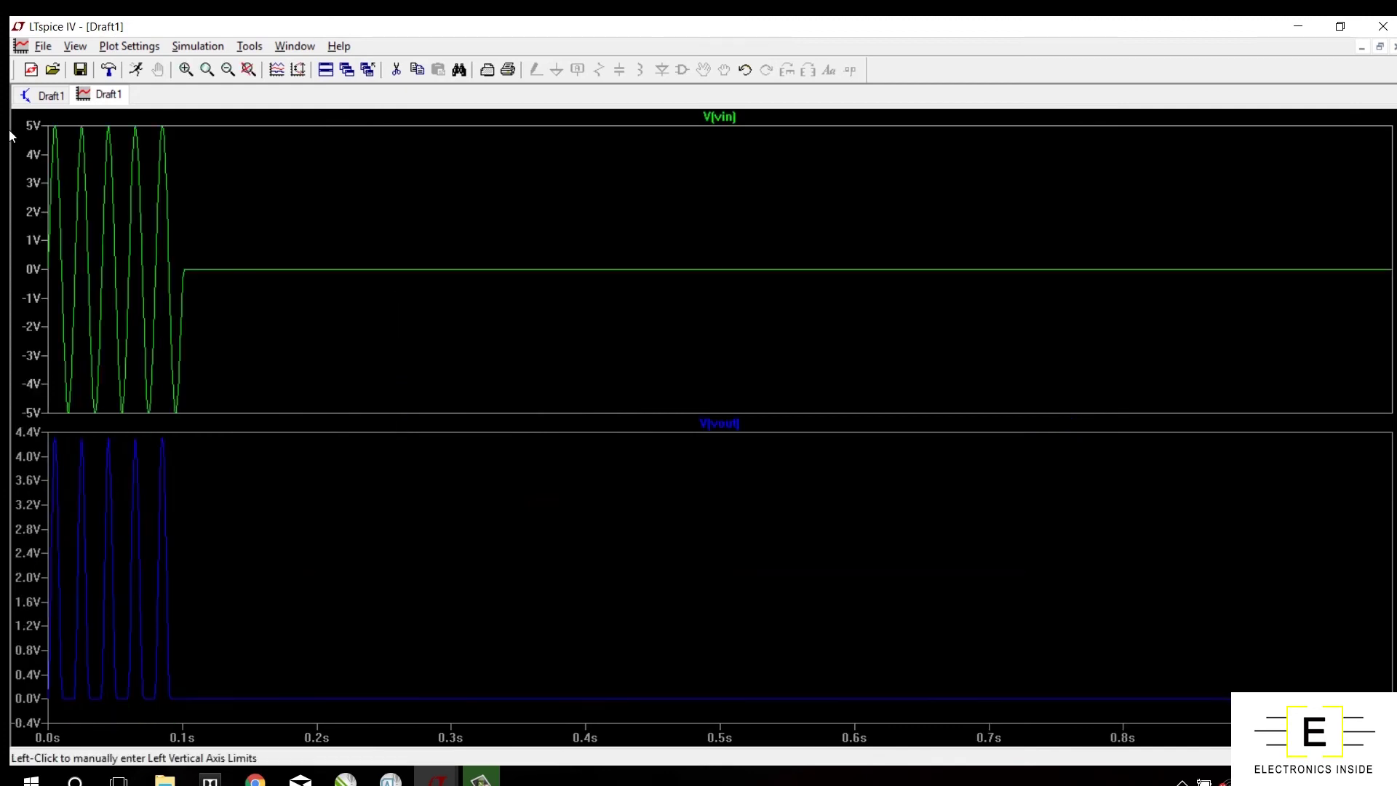
pyautogui.moveTo(20, 124); pyautogui.dragTo(282, 654)
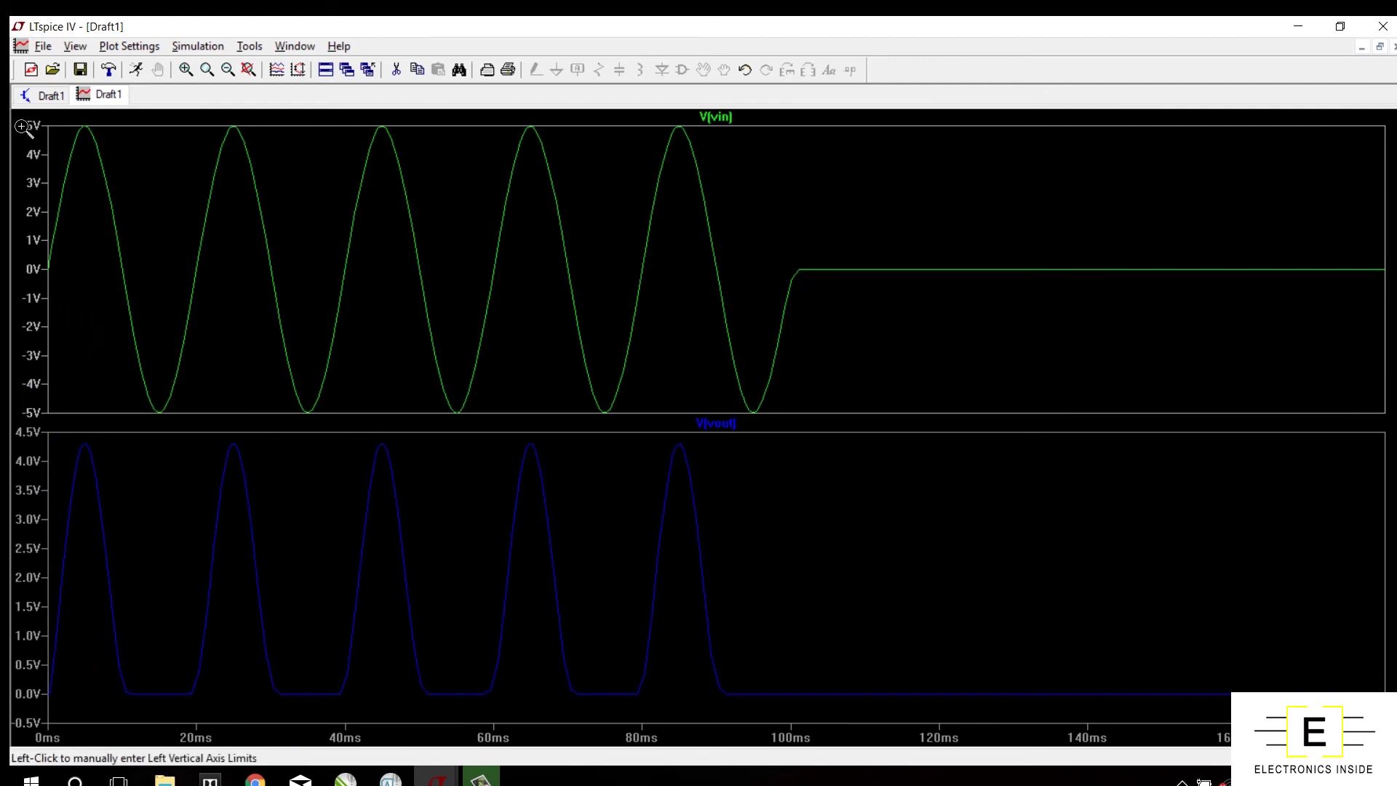
pyautogui.moveTo(22, 126); pyautogui.dragTo(395, 604)
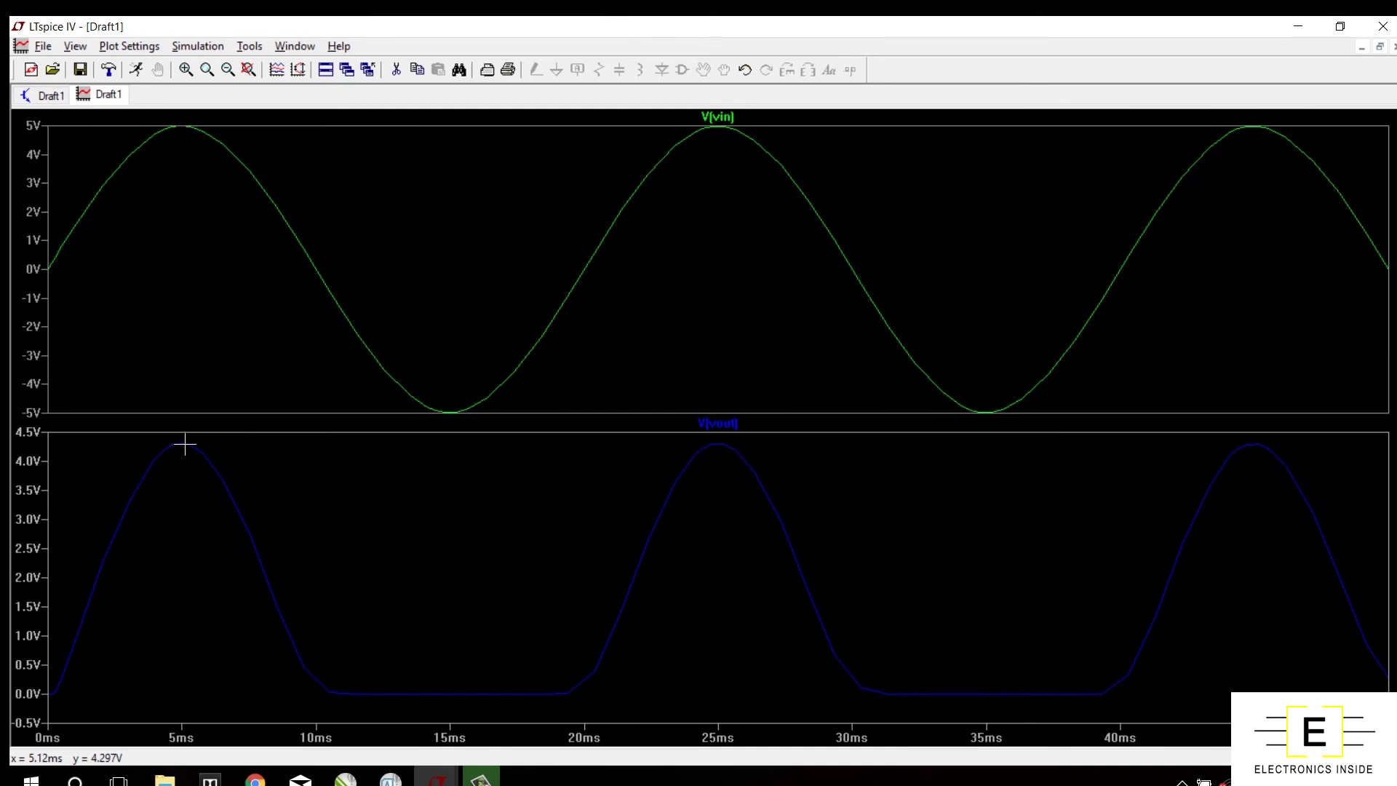
# Return to the Draft1 schematic tab
pyautogui.click(41, 94)
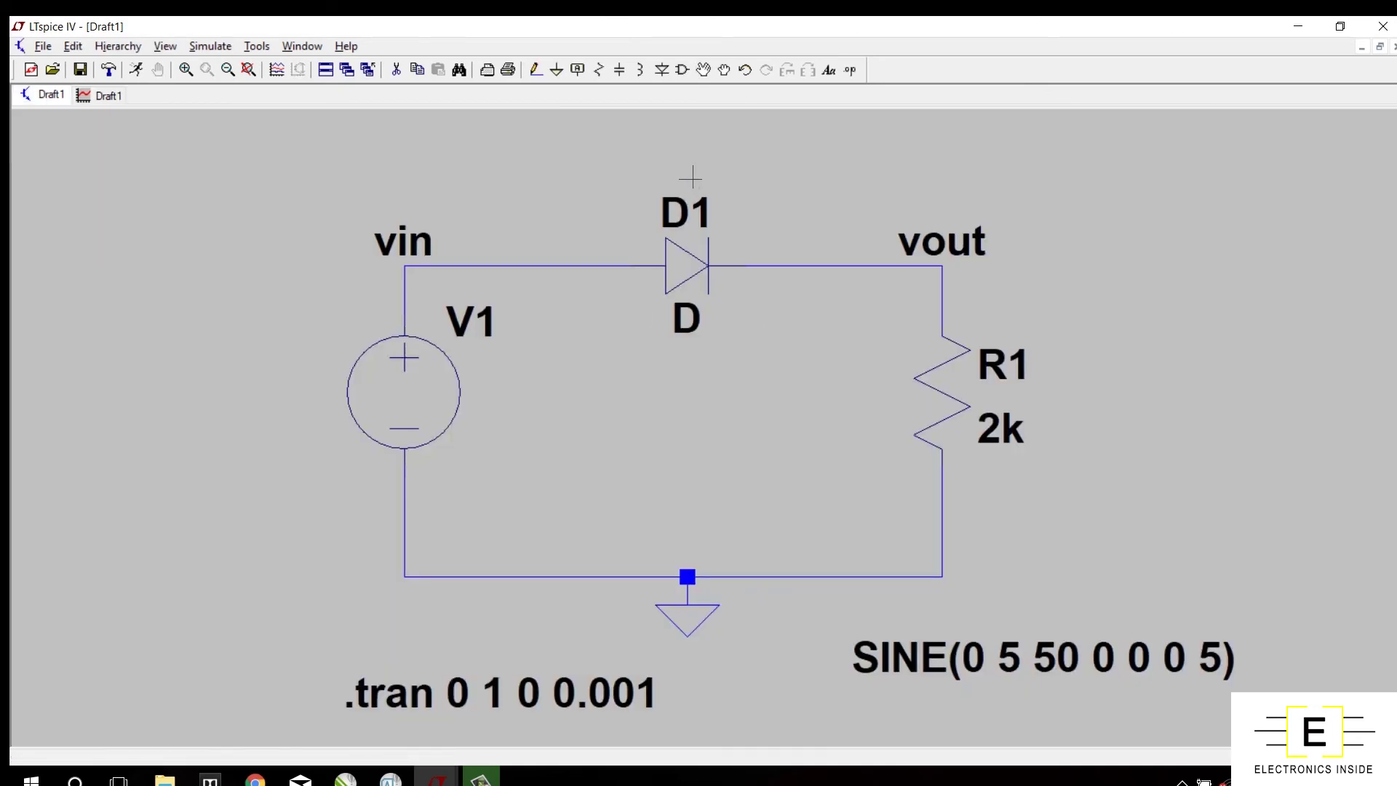